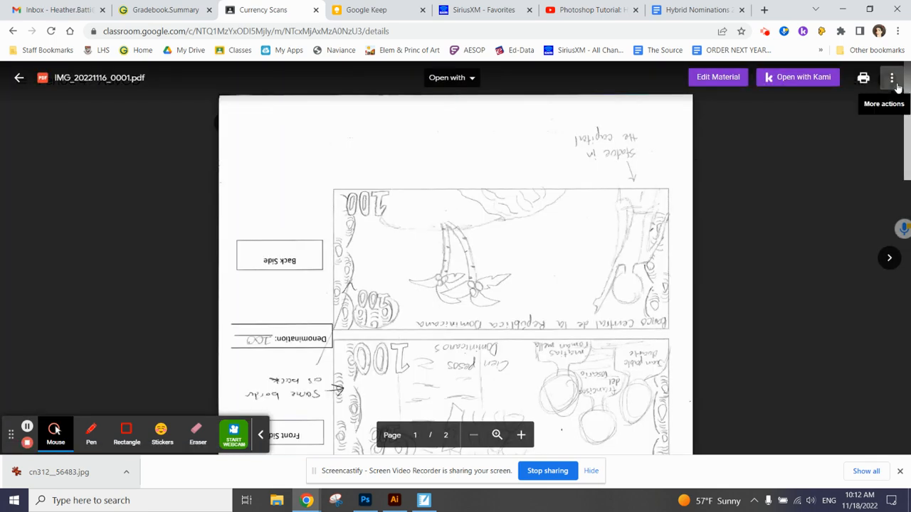
Open the scanned IMG_20221116_0001.pdf in its own window and download it
click(894, 81)
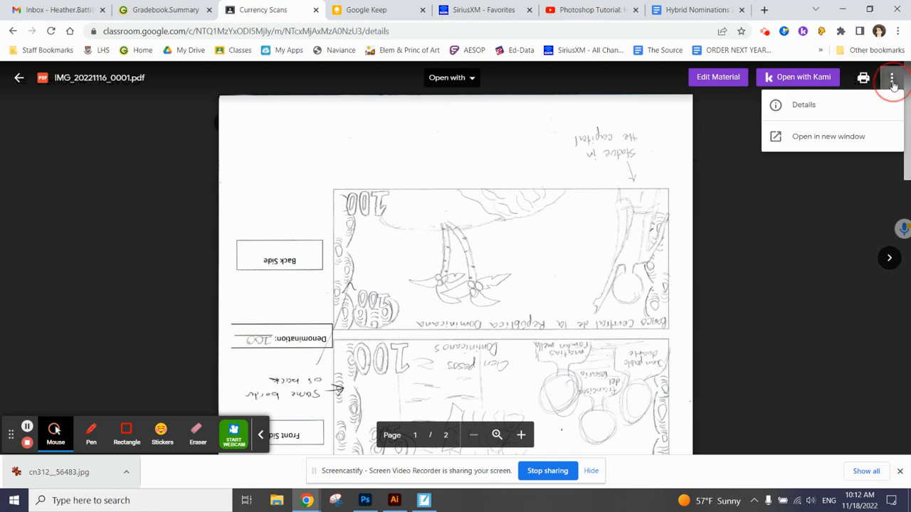
click(840, 137)
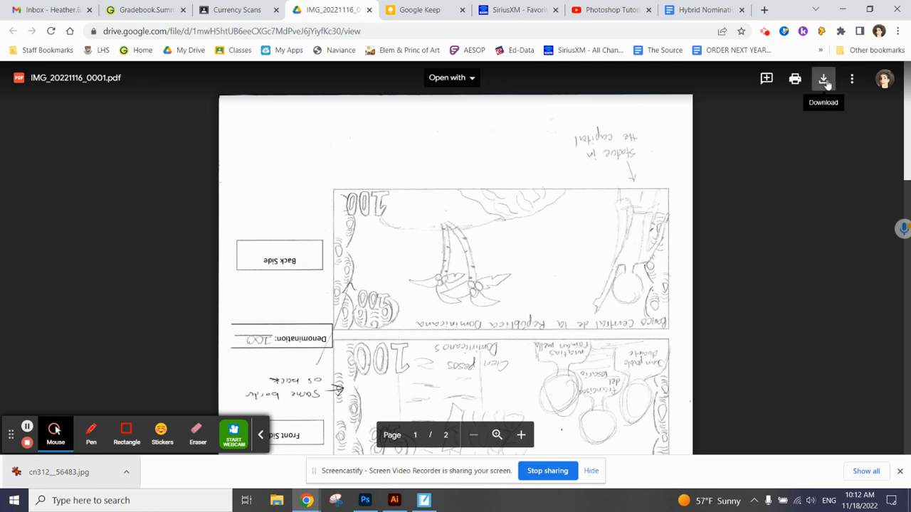
click(824, 80)
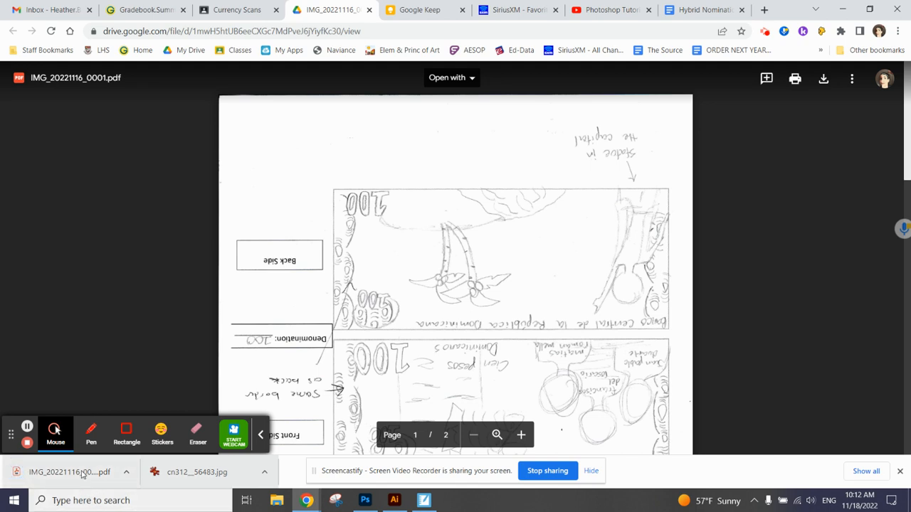
Place the downloaded PDF scan into the Illustrator currency document and rotate it 180 degrees so it reads upright
drag(99, 471, 238, 285)
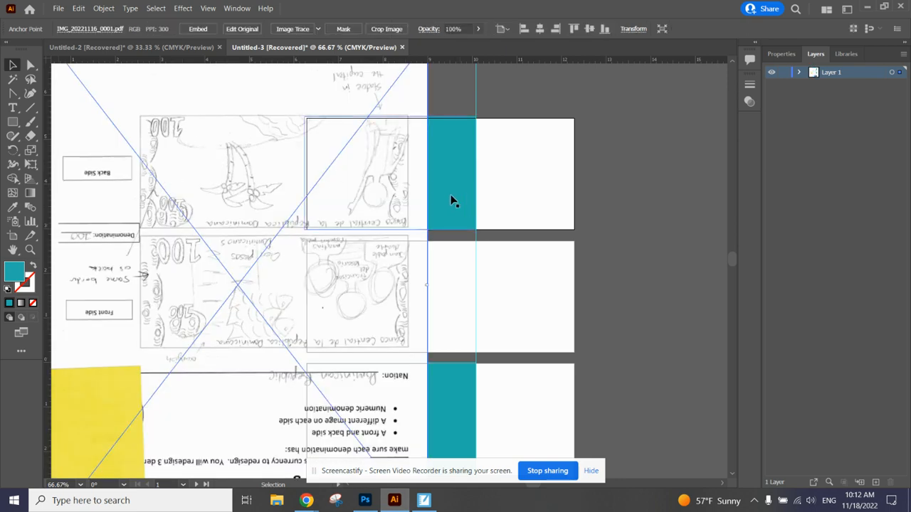
key(ctrl+minus)
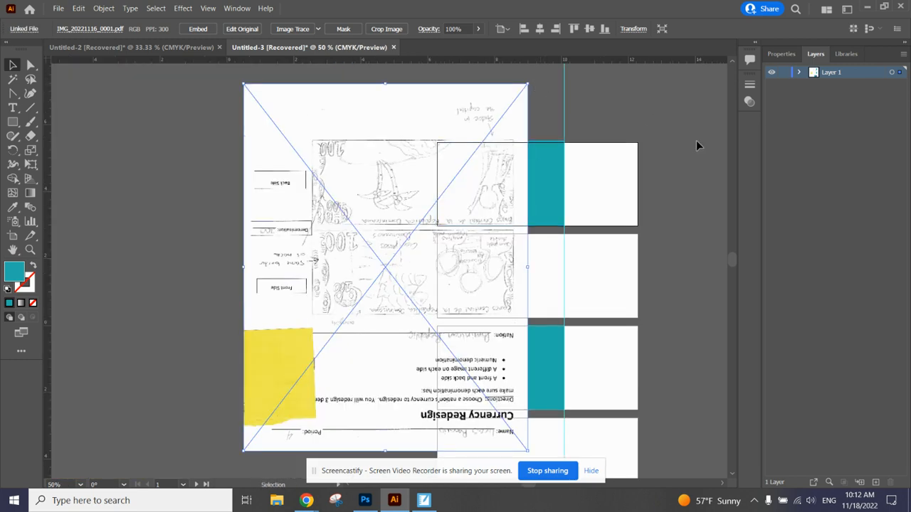
mouse_move(732, 260)
mouse_down()
mouse_move(728, 306)
mouse_move(731, 259)
mouse_up()
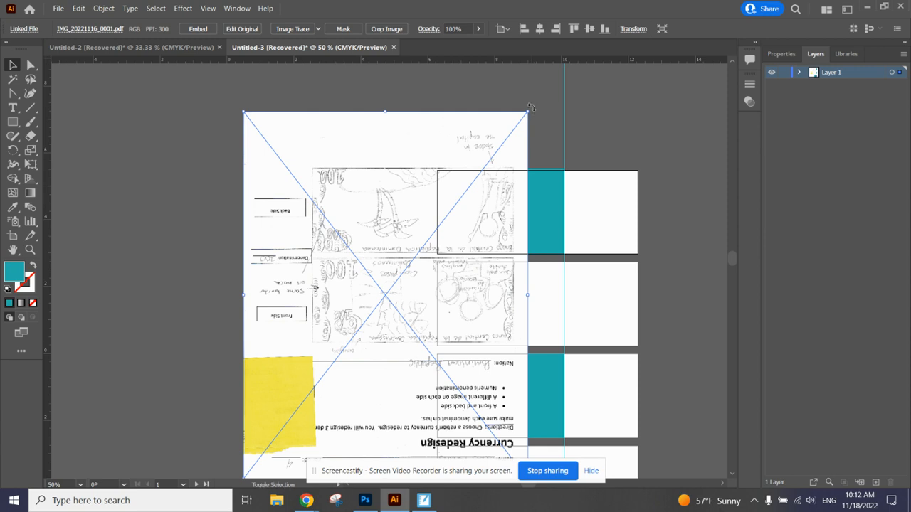
drag(530, 110, 310, 377)
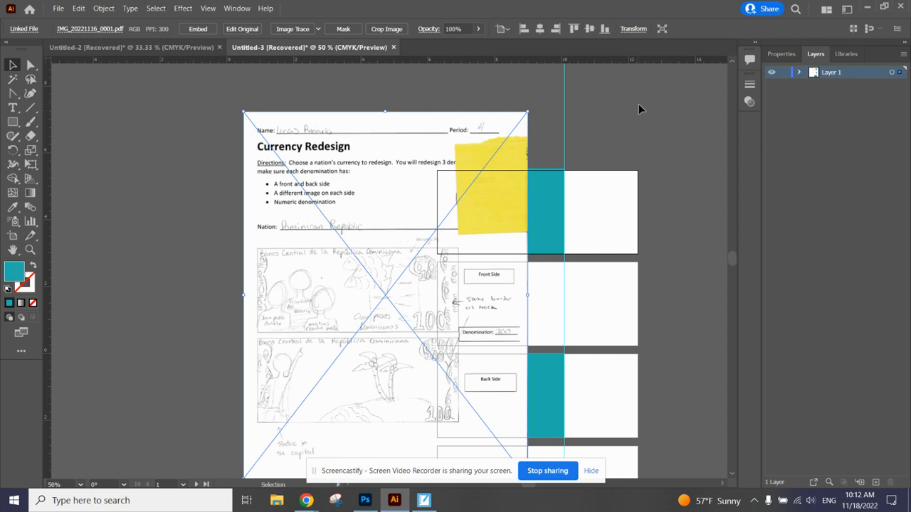
Move the upright scan to the left of the artboards so it no longer overlaps them, and deselect it
click(638, 104)
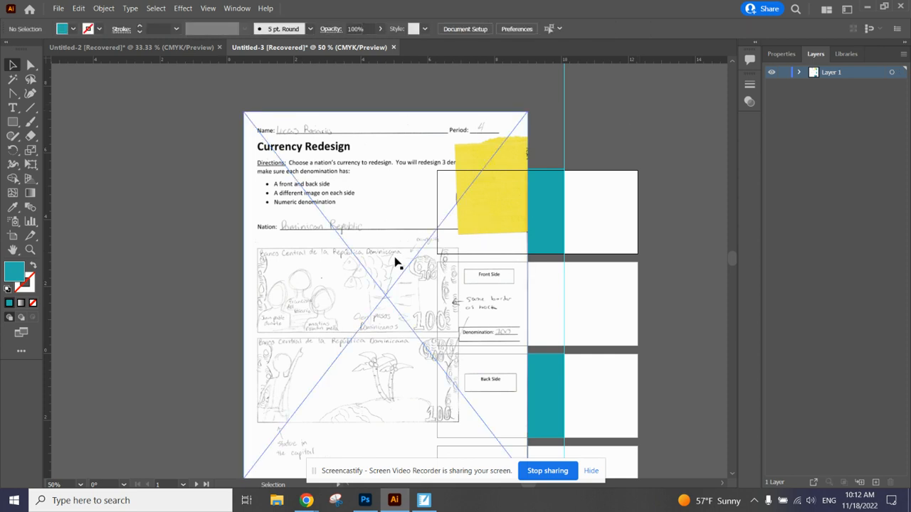
drag(364, 225, 220, 202)
click(647, 105)
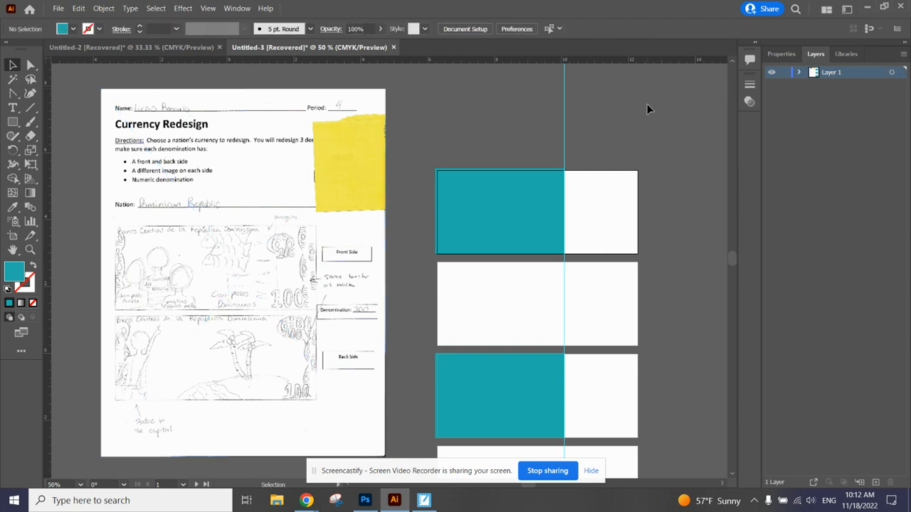
Enter artboard editing from the document setup and move the $1 Front artboard over the scan's front-side sketch
click(481, 30)
click(548, 152)
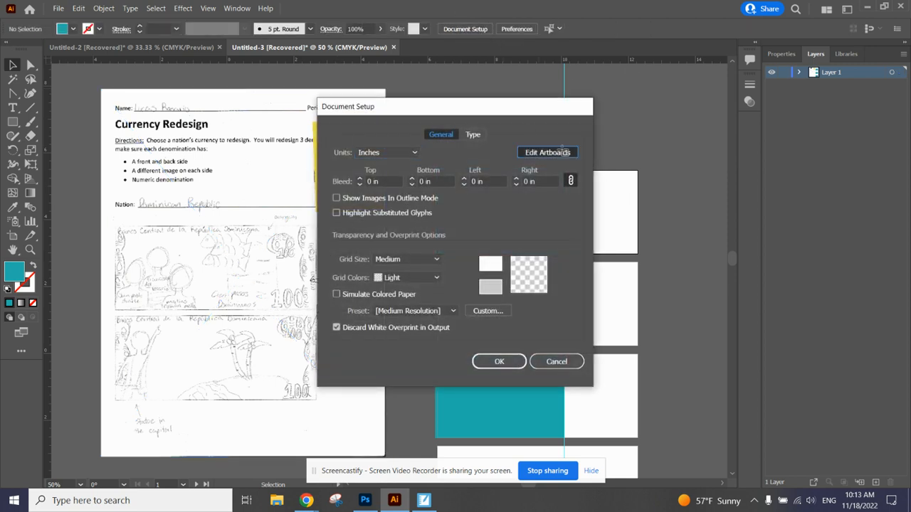
mouse_move(592, 202)
mouse_down()
mouse_move(411, 192)
mouse_move(264, 246)
mouse_move(269, 258)
mouse_up()
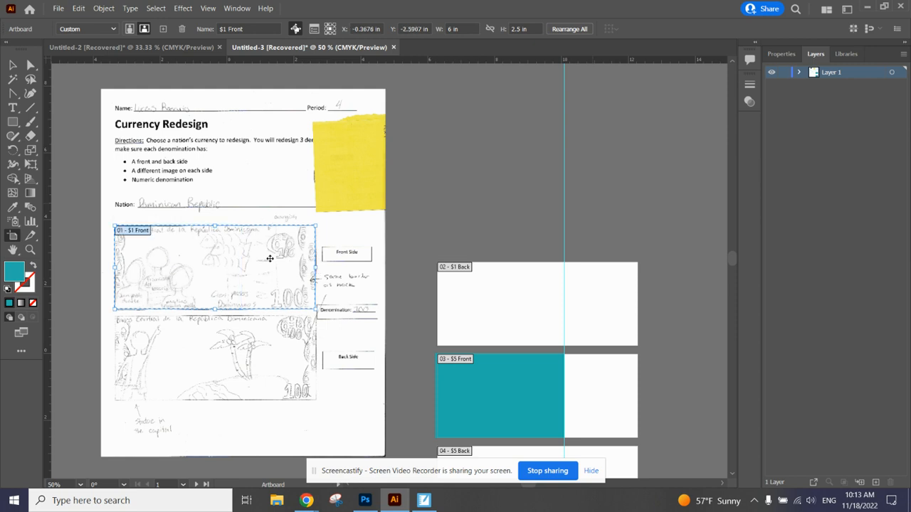
Undo the artboard move, the scan's repositioning and rotation, and its placement
key(ctrl+z)
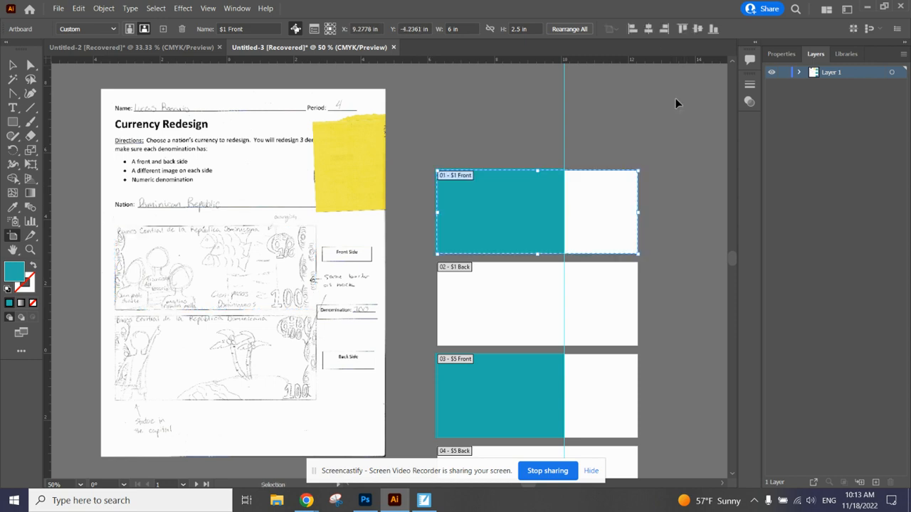
key(ctrl+z)
key(ctrl+z)
key(ctrl+z)
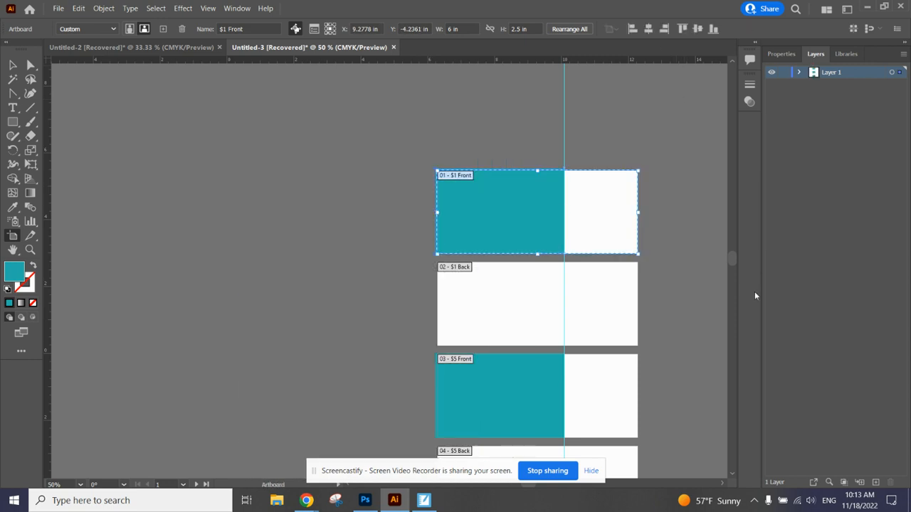
Look over all six banknote artboards with their background shapes, and the list of available shape tools
click(19, 66)
click(214, 239)
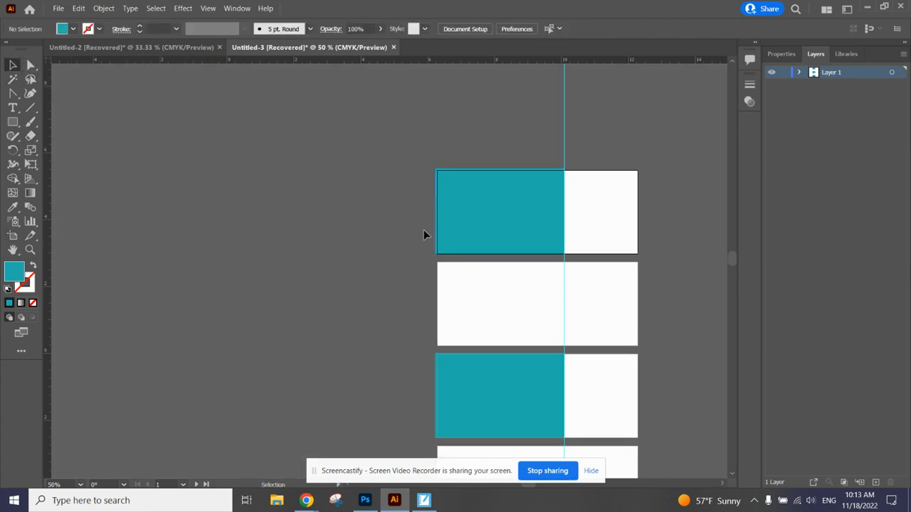
key(ctrl+0)
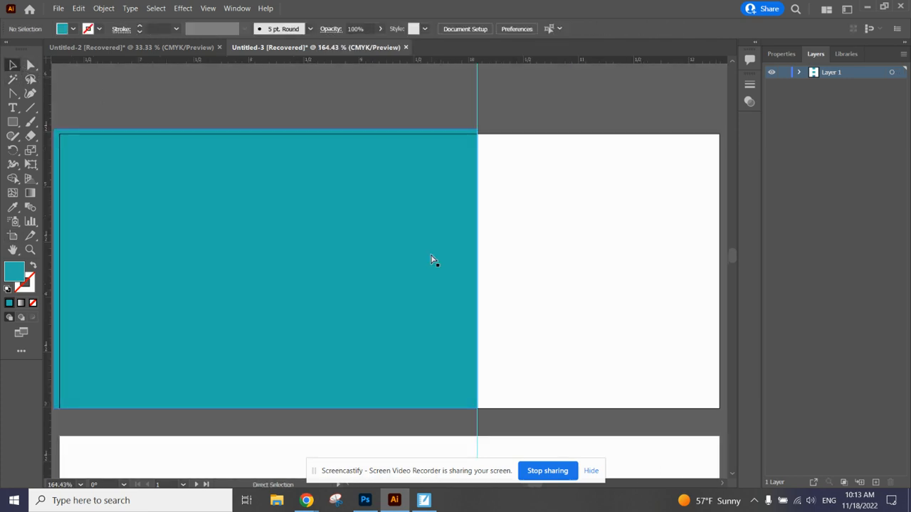
key(ctrl+minus)
key(ctrl+minus)
key(ctrl+minus)
key(ctrl+minus)
key(ctrl+minus)
key(ctrl+minus)
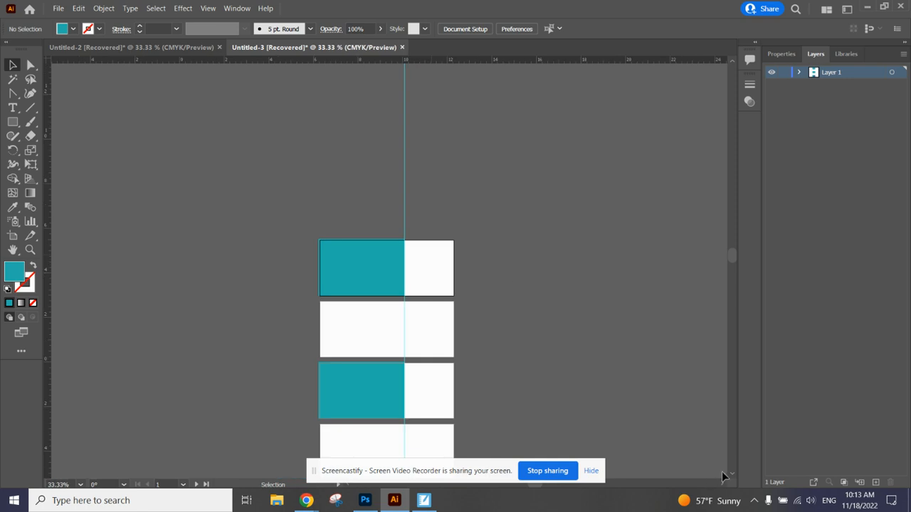
scroll(733, 479, down, 5)
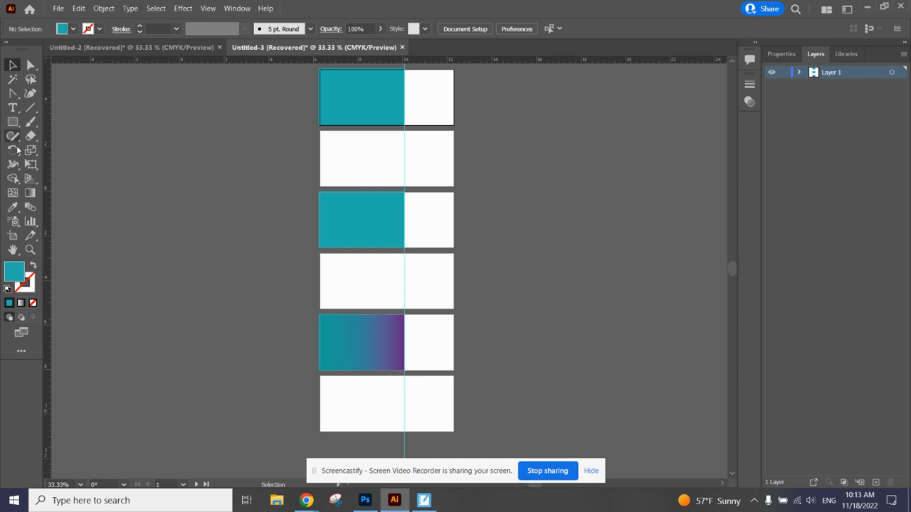
click(14, 123)
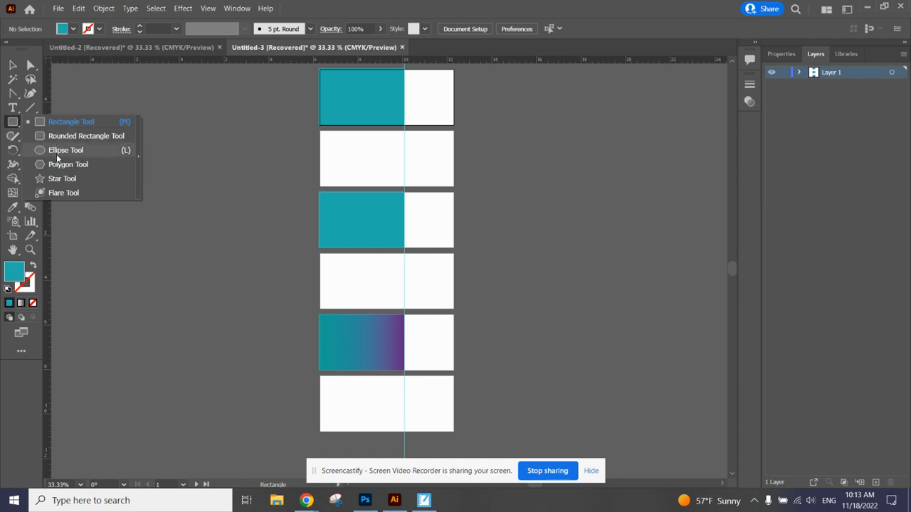
click(371, 4)
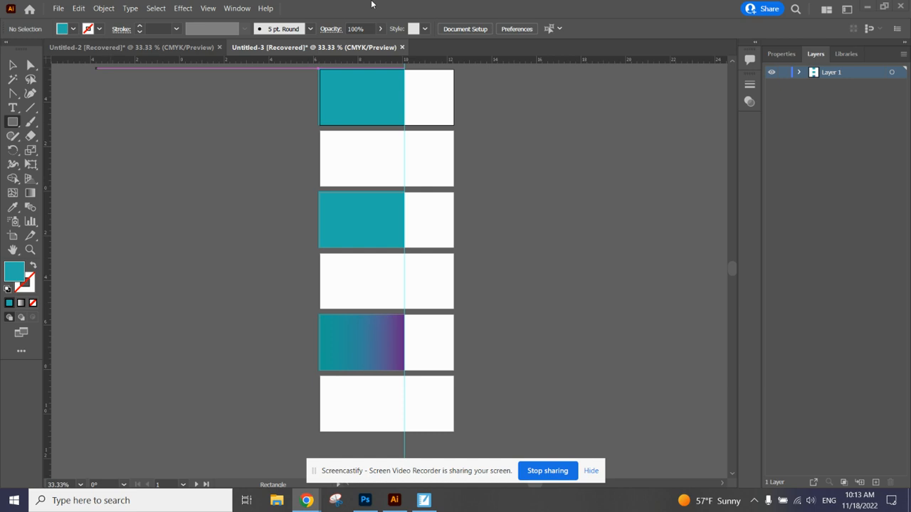
Try slanting the right edge of the $5 Front teal rectangle by moving its upper-right anchor to about X 10.97 in, and undo it
click(731, 270)
key(ctrl+plus)
key(ctrl+plus)
key(ctrl+plus)
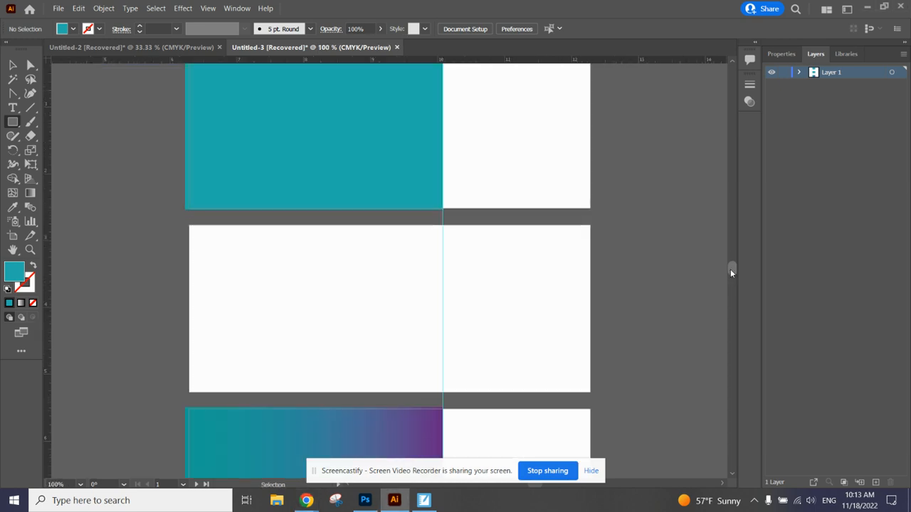
scroll(732, 267, down, 5)
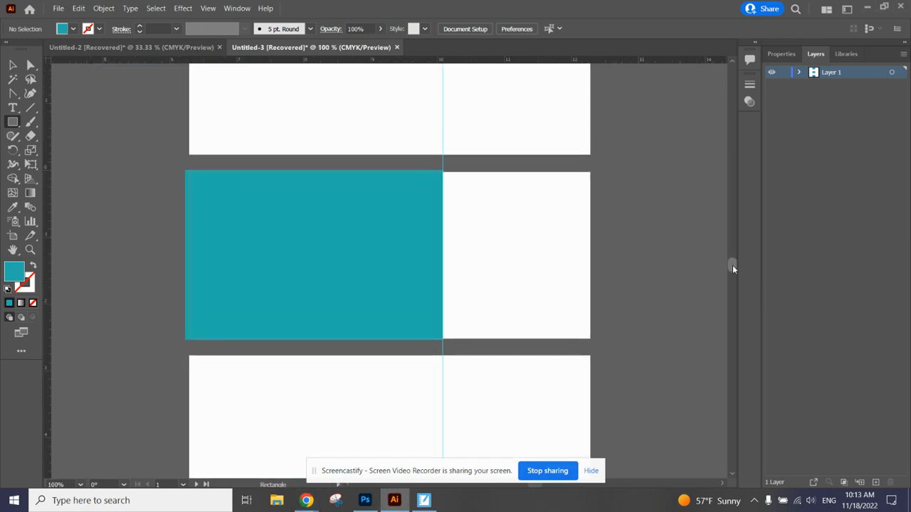
click(12, 65)
click(355, 302)
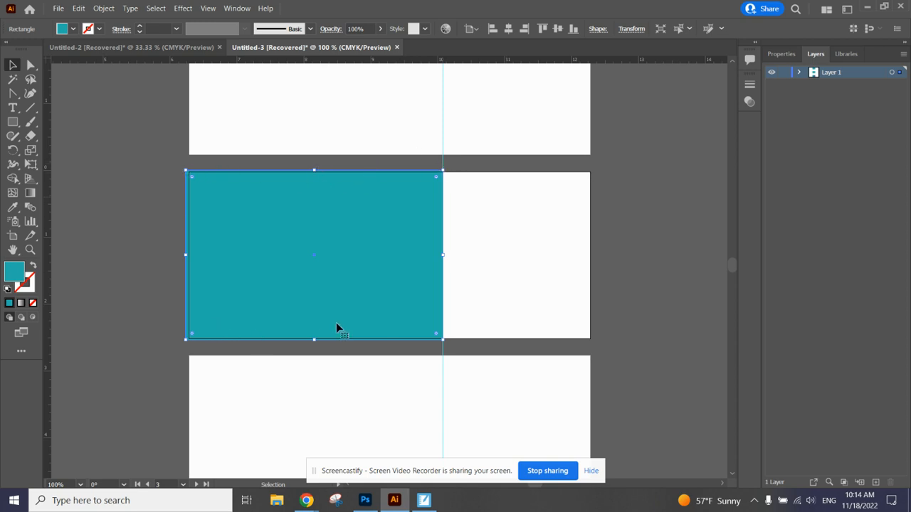
click(29, 69)
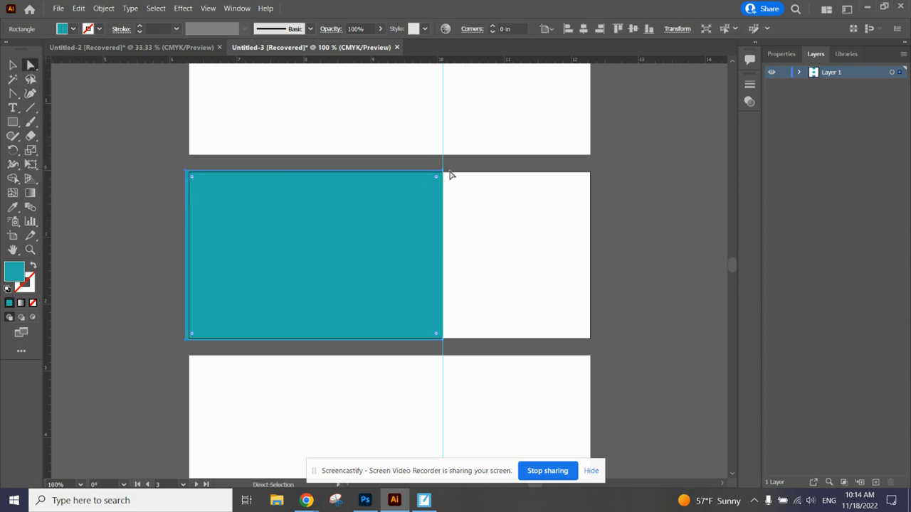
key(ctrl+equal)
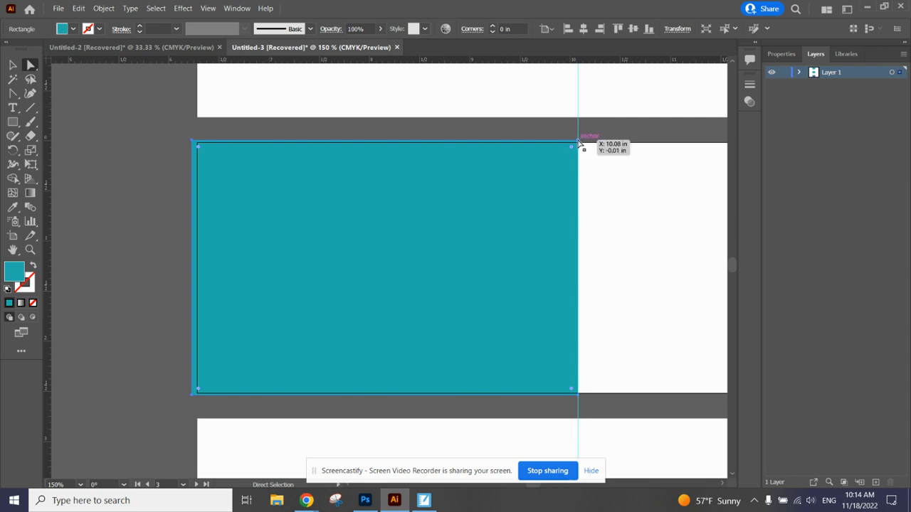
drag(578, 142, 662, 142)
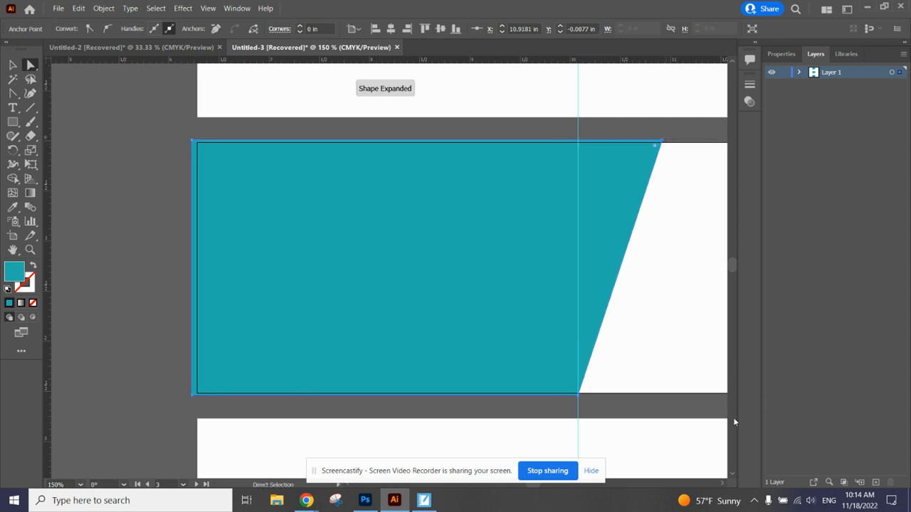
click(723, 485)
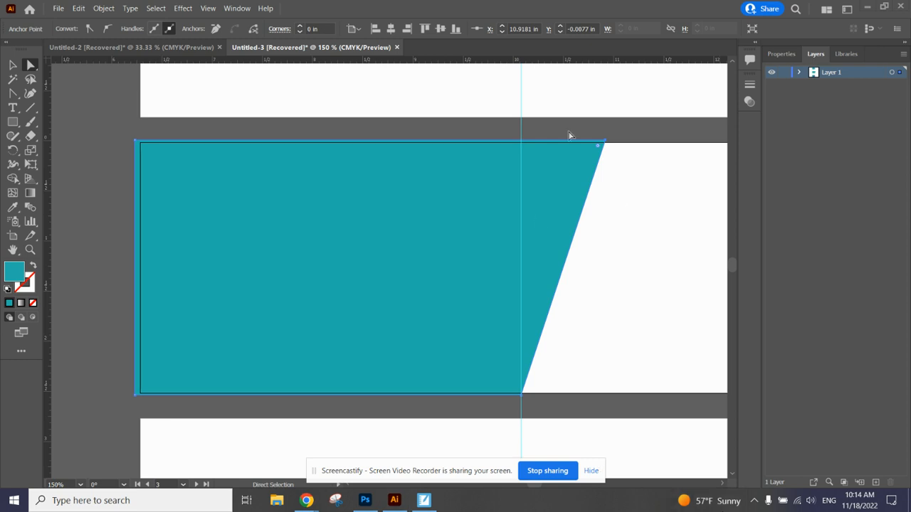
mouse_move(605, 142)
mouse_down()
mouse_move(628, 181)
mouse_move(611, 143)
mouse_up()
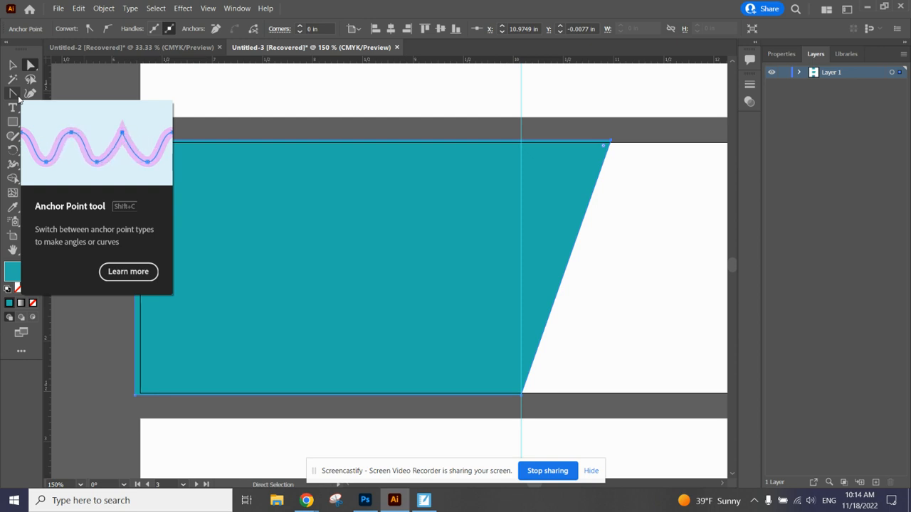
key(ctrl+z)
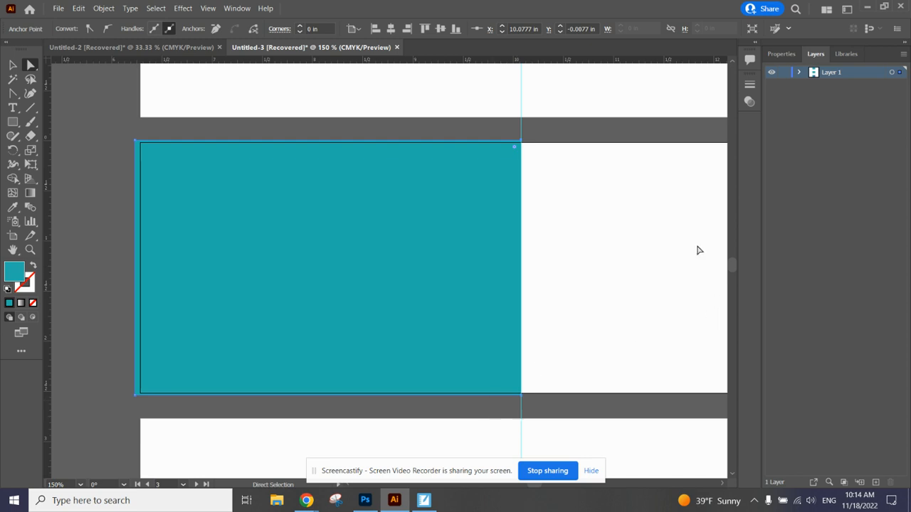
Bow the right edge of the $5 Front teal shape outward with the Anchor Point tool, making the shape about 4.53 in wide
drag(13, 94, 61, 95)
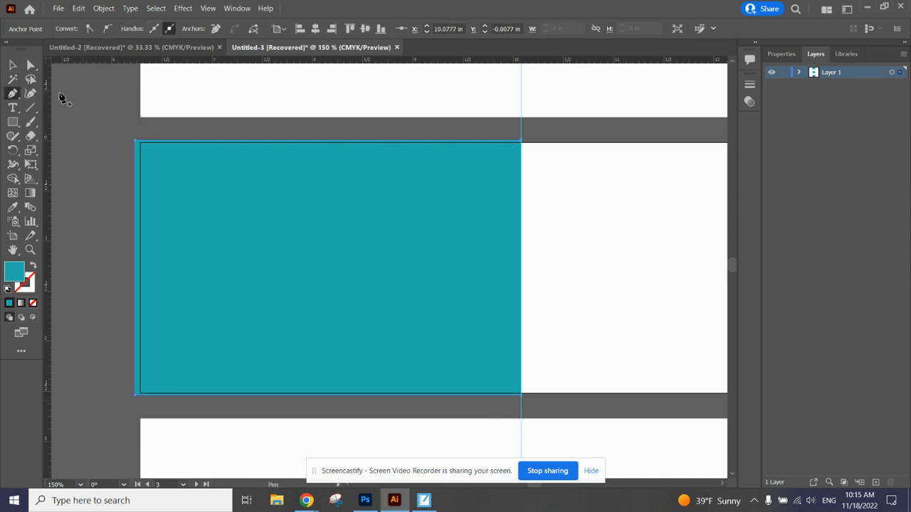
right_click(12, 93)
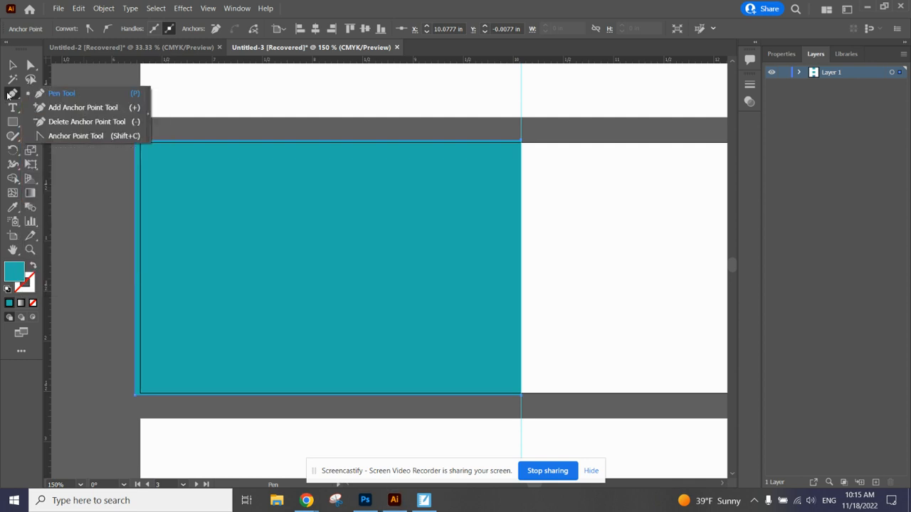
click(72, 136)
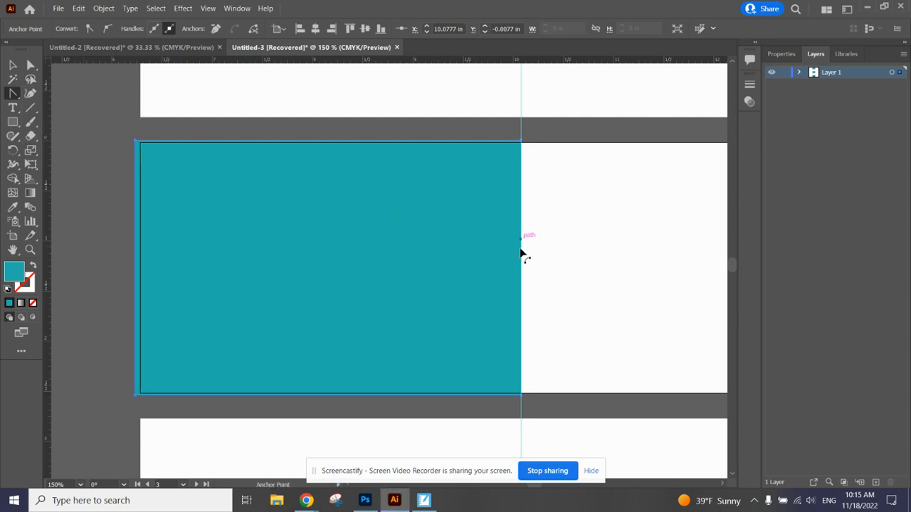
drag(522, 261, 608, 260)
drag(613, 209, 595, 265)
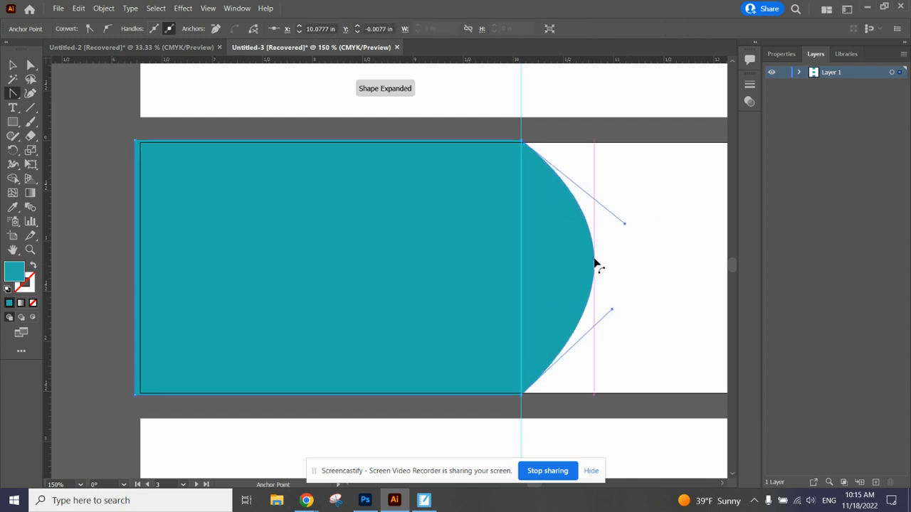
mouse_move(626, 228)
mouse_down()
mouse_move(632, 204)
mouse_move(633, 240)
mouse_move(619, 240)
mouse_move(612, 225)
mouse_up()
click(12, 65)
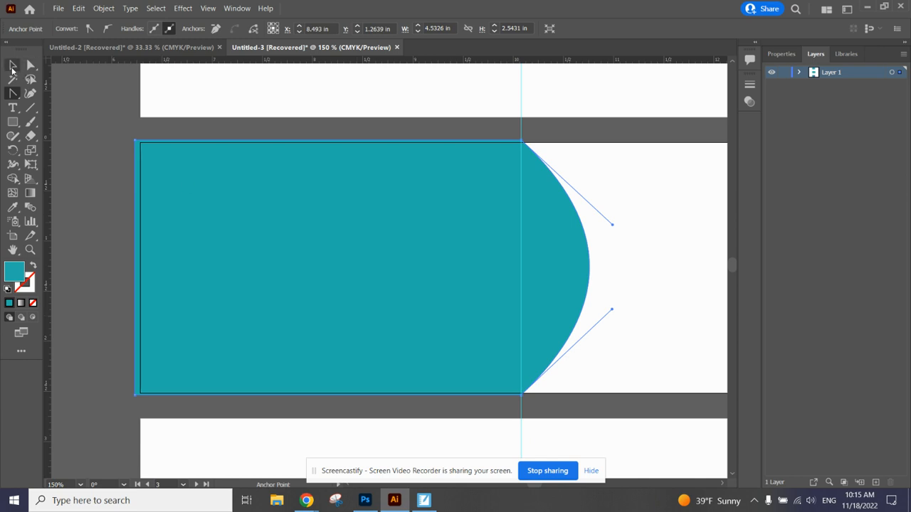
click(620, 203)
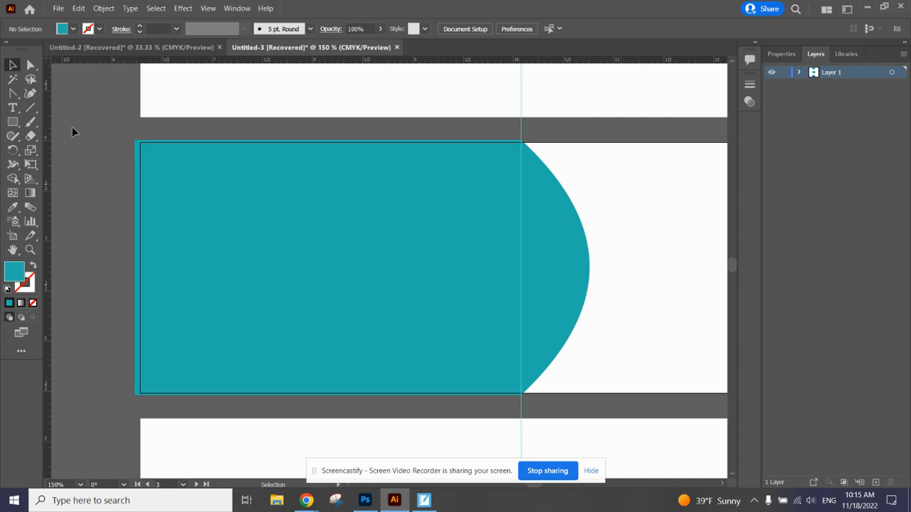
Draw a teal triangle about 1.5 in wide over the $5 Front artboard's upper-right area with the Polygon tool, its point facing down
click(13, 122)
click(69, 164)
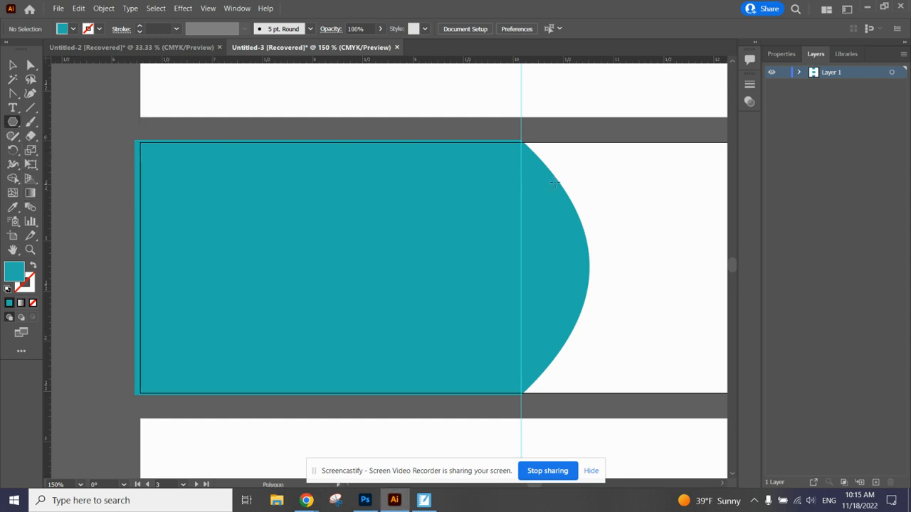
click(649, 145)
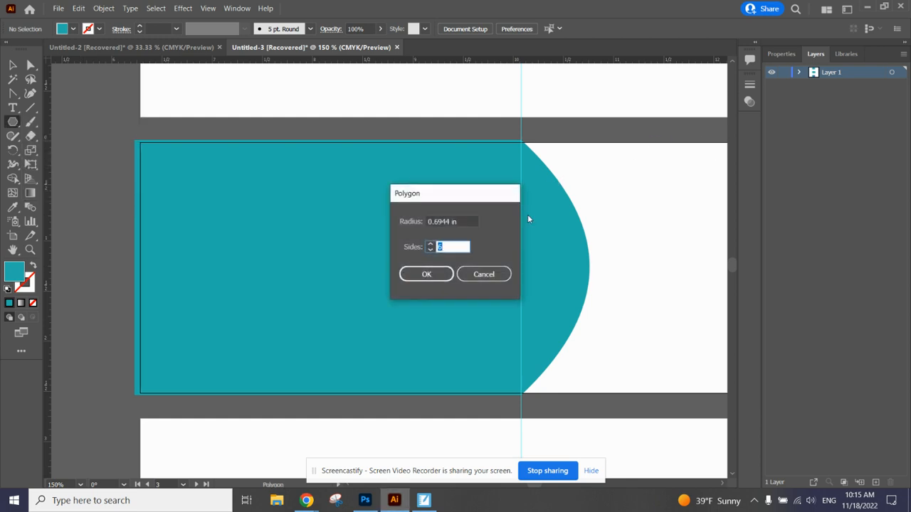
click(484, 274)
drag(645, 166, 640, 253)
key(Down)
key(Down)
key(Down)
Bow the teal triangle's left edge inward with the Anchor Point tool, and deselect it
click(13, 93)
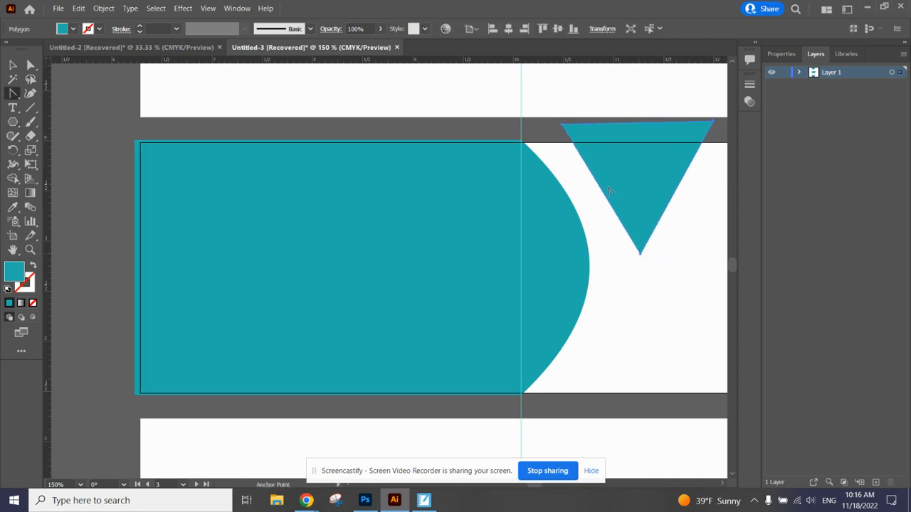
drag(603, 192, 636, 169)
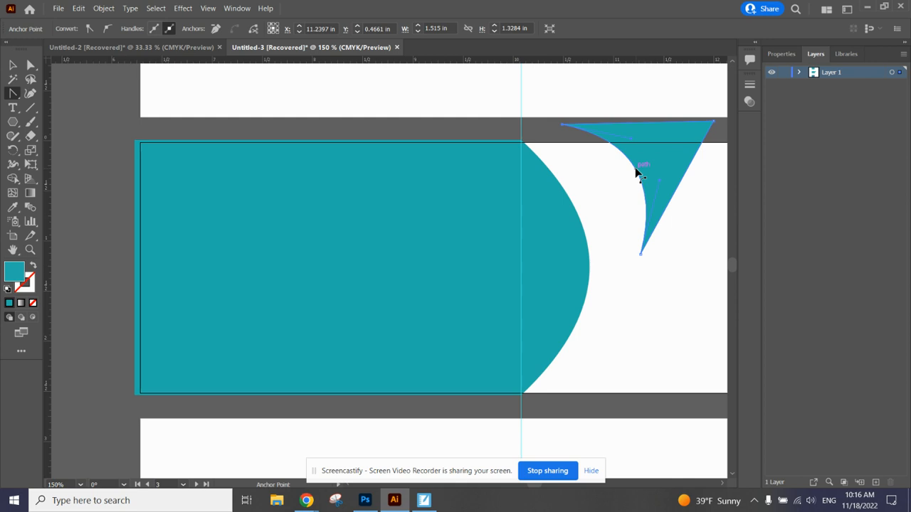
click(13, 65)
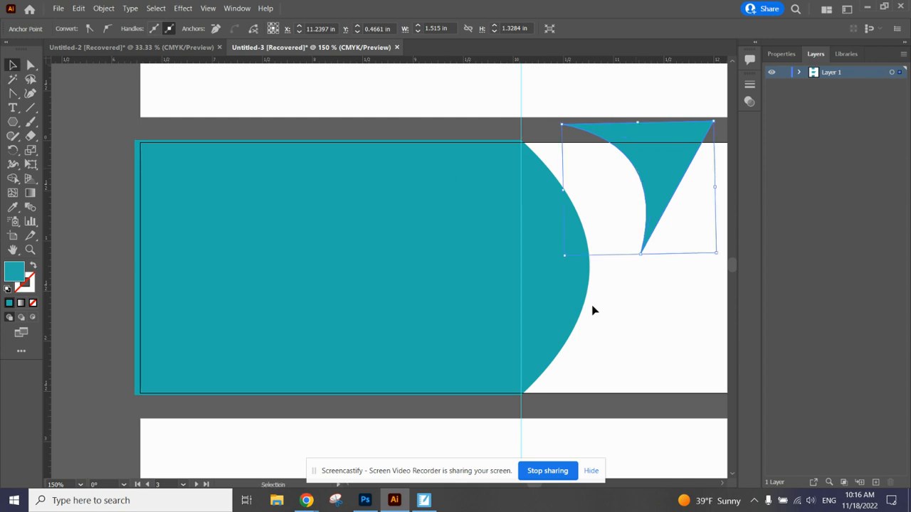
click(650, 312)
Try drawing a thin horizontal teal rectangle across the empty artboard above the $5 Front, and undo it
key(ctrl+minus)
key(ctrl+minus)
key(ctrl+minus)
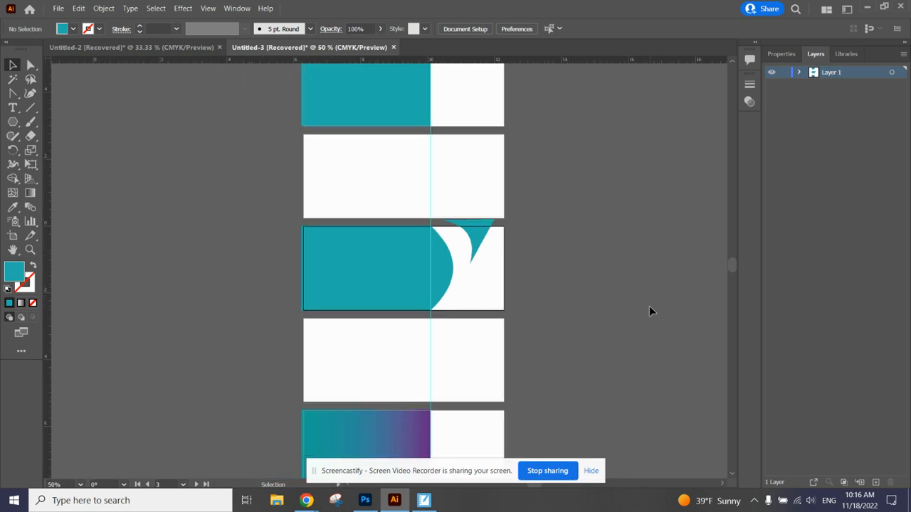
click(13, 122)
click(71, 125)
drag(330, 175, 480, 183)
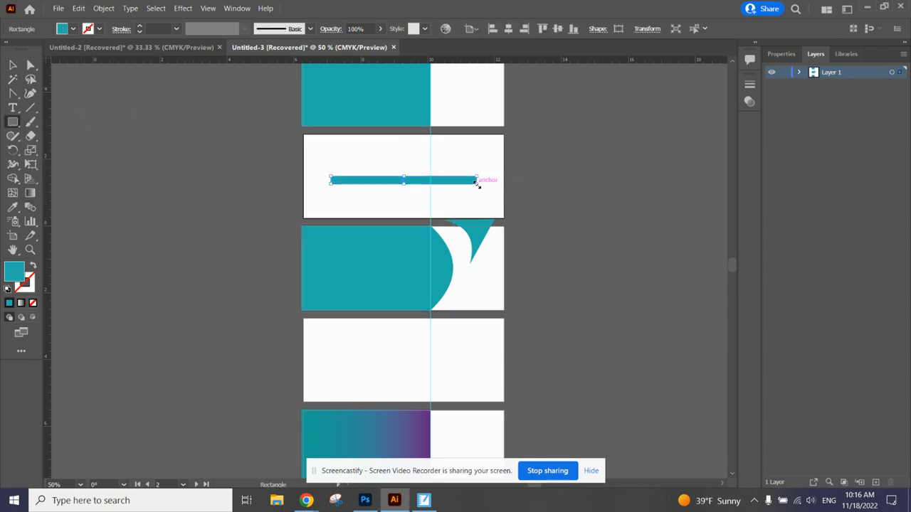
key(ctrl+z)
Draw a straight horizontal line about 5.2 in long near the upper edge of the artboard below the $5 Front with the Pen tool
click(14, 96)
click(59, 93)
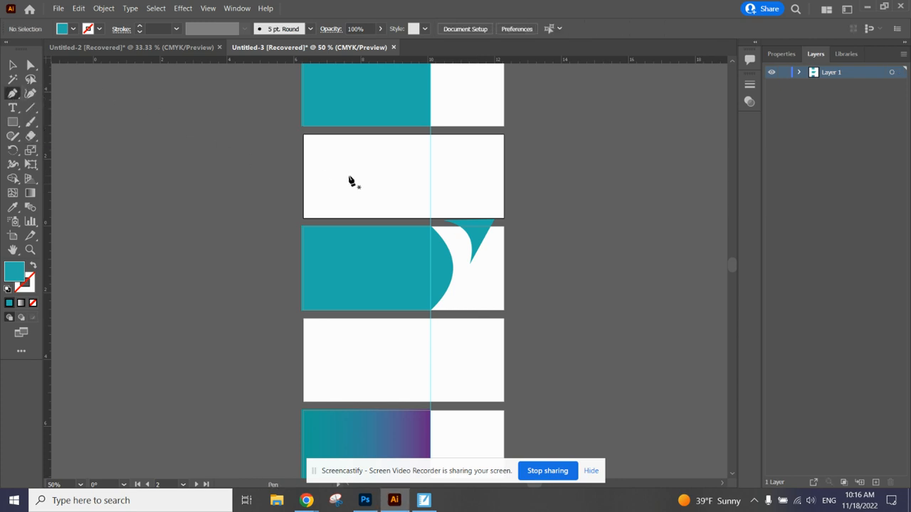
key(ctrl+plus)
key(ctrl+plus)
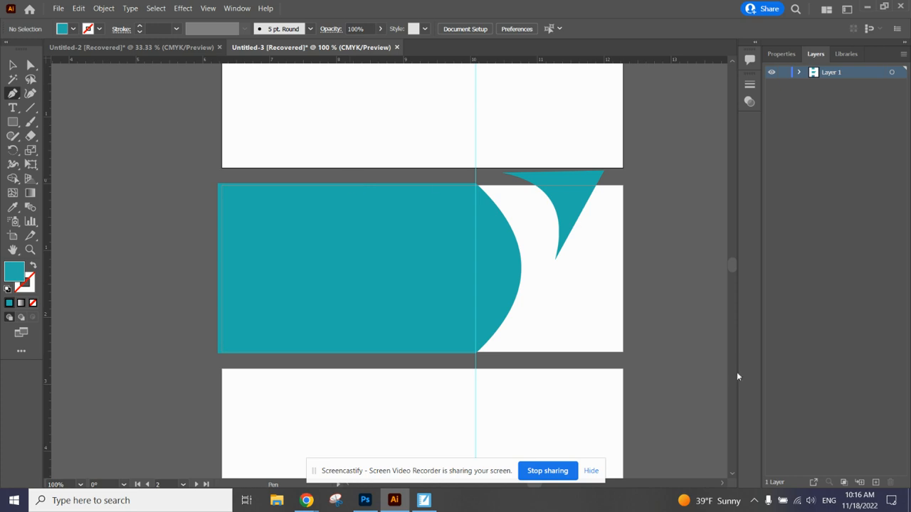
mouse_move(732, 263)
mouse_down()
mouse_move(733, 275)
mouse_move(738, 266)
mouse_up()
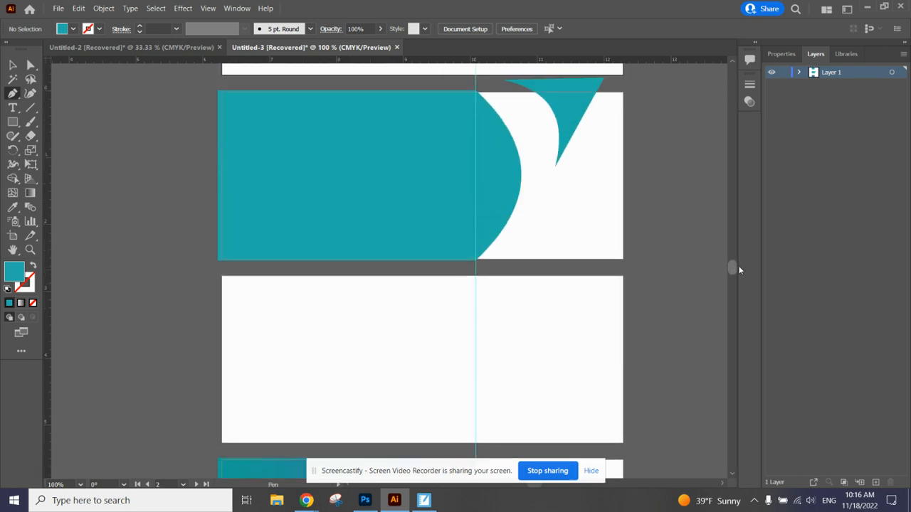
click(239, 302)
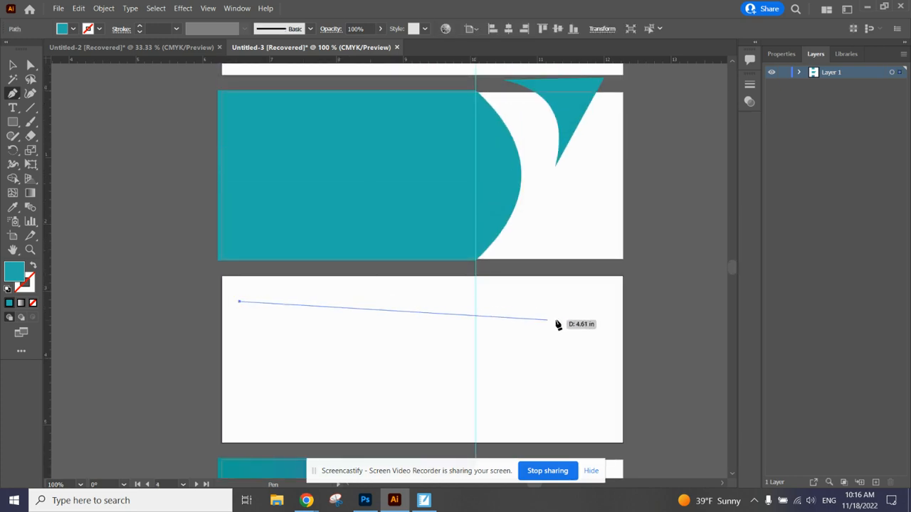
click(588, 301)
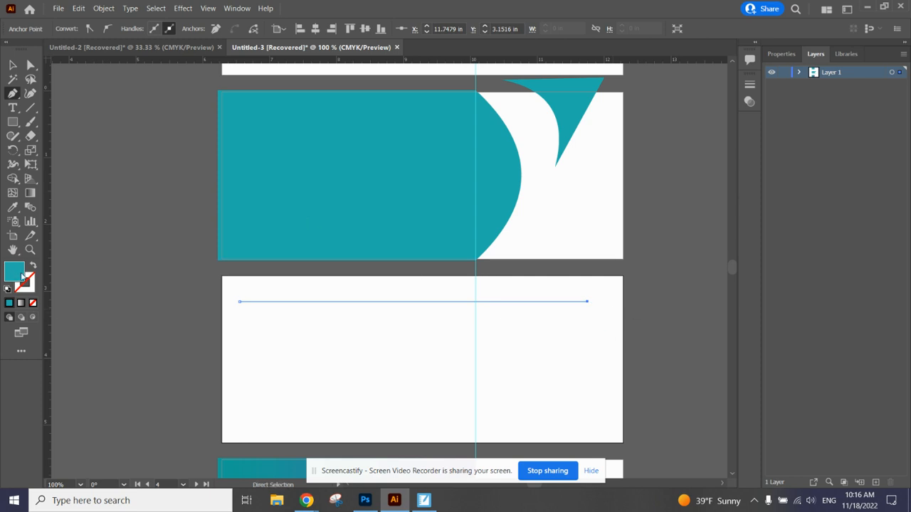
Swap the straight line's fill and stroke so that it has a teal stroke and no fill
key(v)
click(153, 192)
click(283, 305)
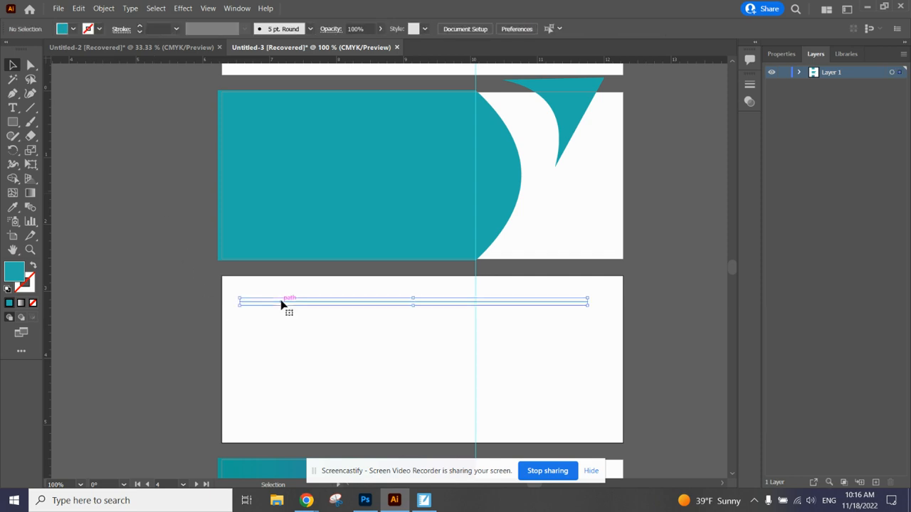
click(32, 267)
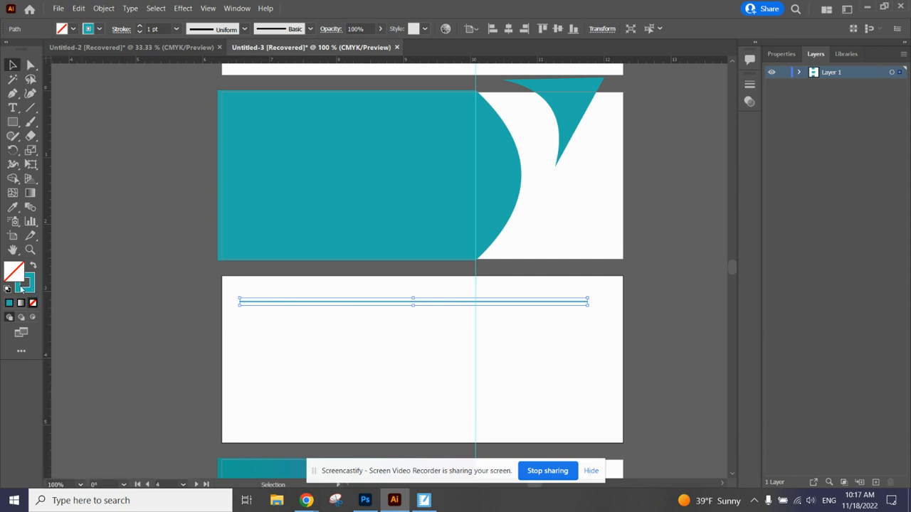
click(326, 351)
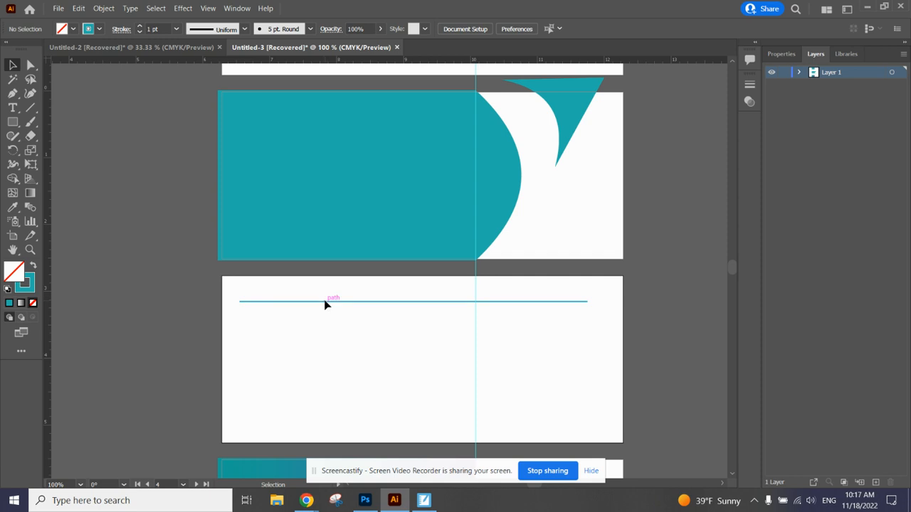
Try increasing the teal line's stroke weight in small increments, and set it back to 1 pt
click(325, 302)
key(ctrl+plus)
key(ctrl+plus)
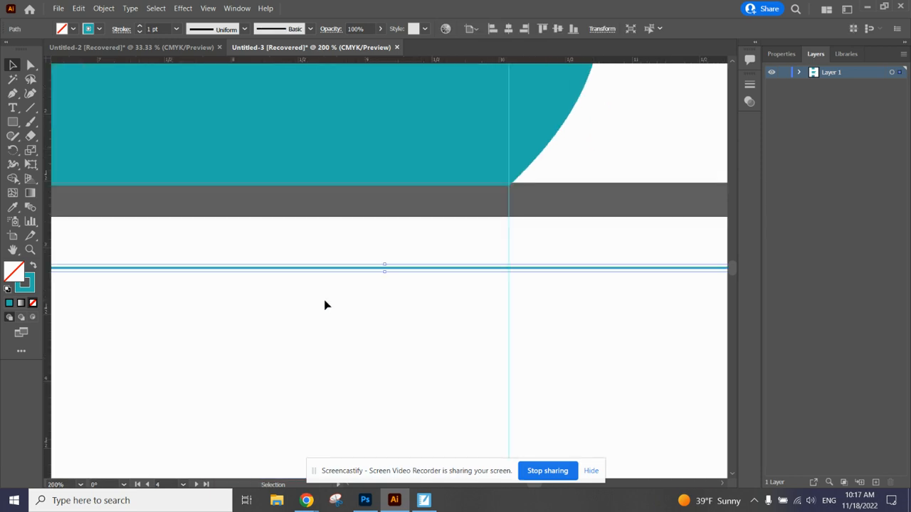
key(ctrl+minus)
key(v)
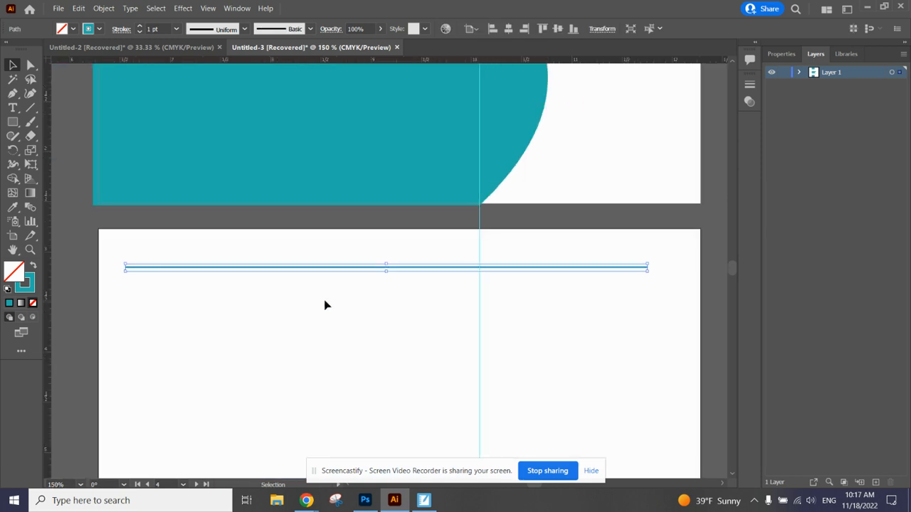
click(99, 29)
click(99, 29)
click(140, 26)
click(139, 25)
click(140, 25)
click(140, 26)
click(139, 26)
click(139, 25)
click(139, 25)
click(140, 26)
click(139, 25)
click(139, 25)
click(139, 26)
click(140, 25)
click(140, 25)
click(140, 26)
click(140, 25)
click(139, 25)
click(139, 25)
click(139, 25)
click(139, 26)
click(147, 30)
text(1)
key(Return)
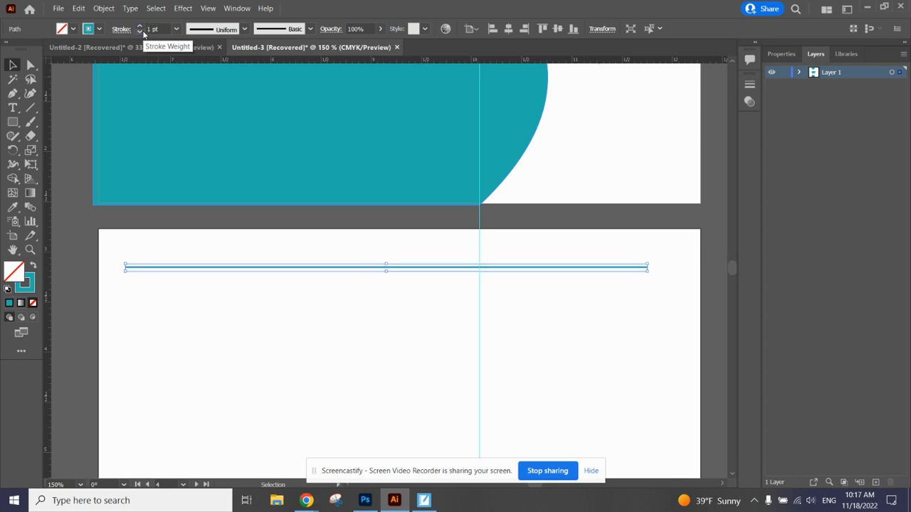
key(Return)
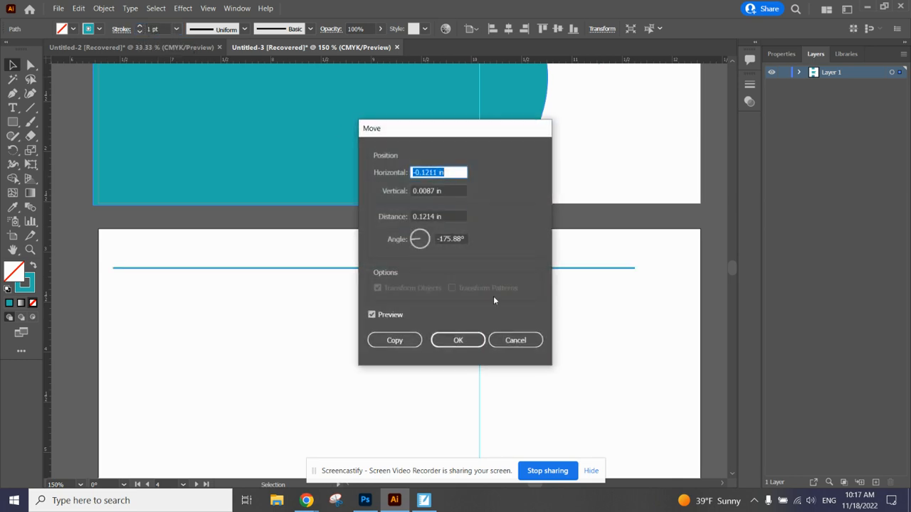
click(516, 340)
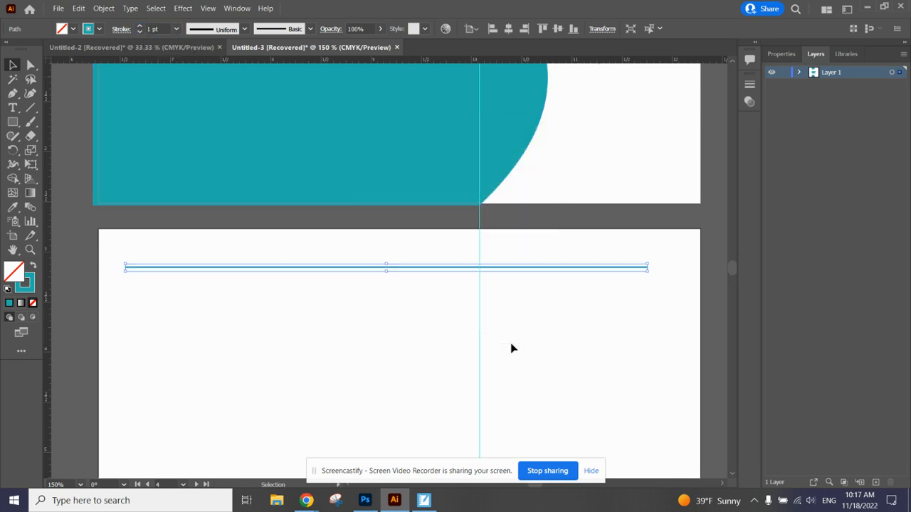
Bend the teal line downward into a curve about 0.63 in deep with the Anchor Point tool
click(13, 93)
click(44, 135)
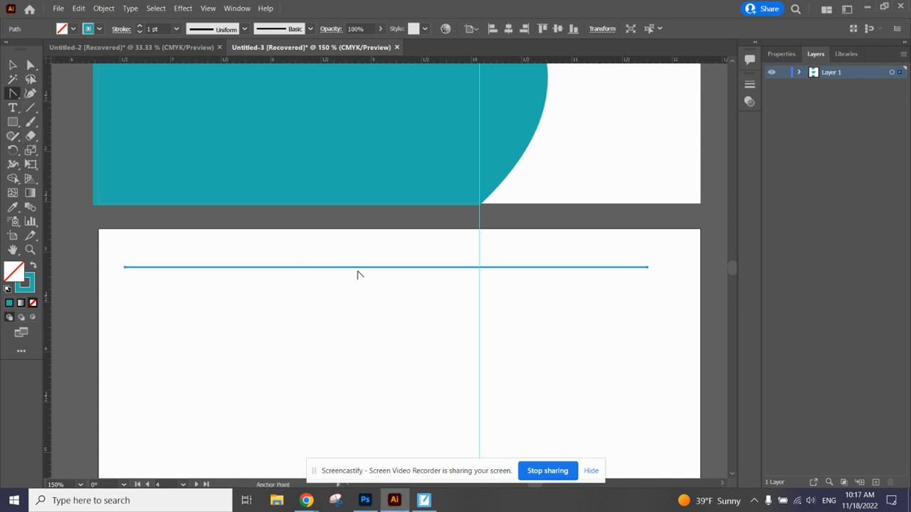
drag(358, 271, 331, 335)
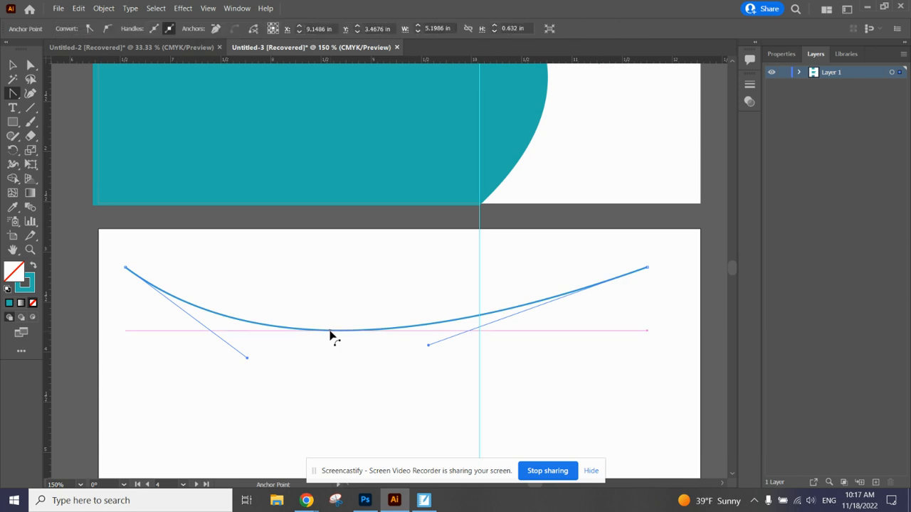
drag(331, 334, 332, 334)
Try drawing an outlined polygon over the curve's right end, varying its number of sides down to a triangle, and delete it
click(12, 123)
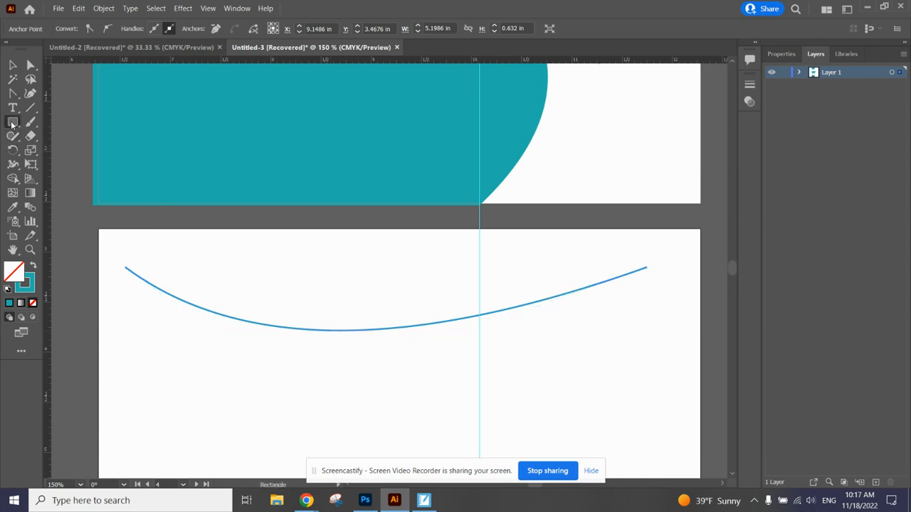
click(68, 164)
drag(565, 328, 601, 402)
key(Up)
key(Up)
key(Up)
key(Up)
key(Down)
key(Down)
key(Up)
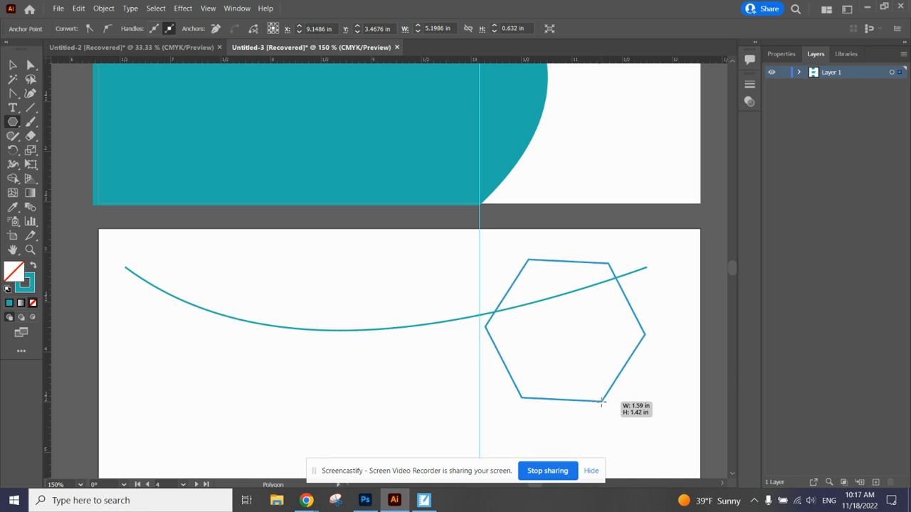
drag(602, 402, 631, 371)
key(Down)
key(Down)
key(Down)
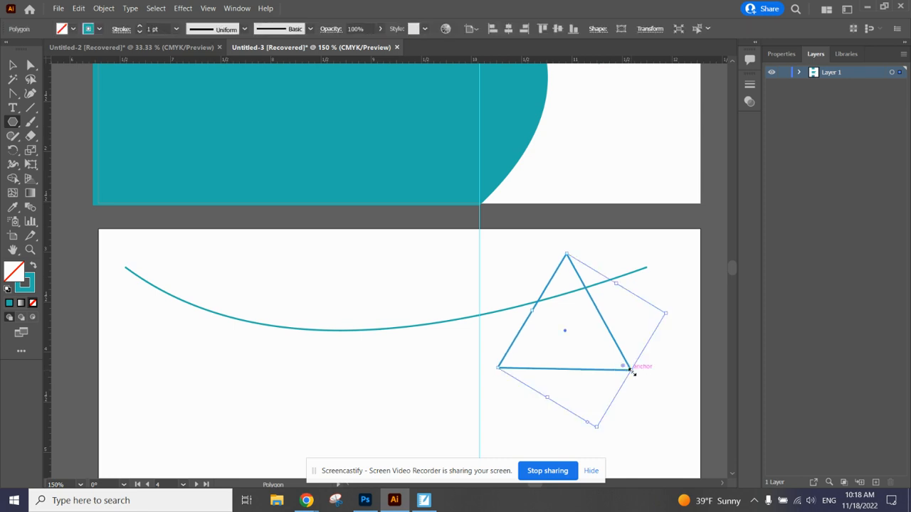
key(Delete)
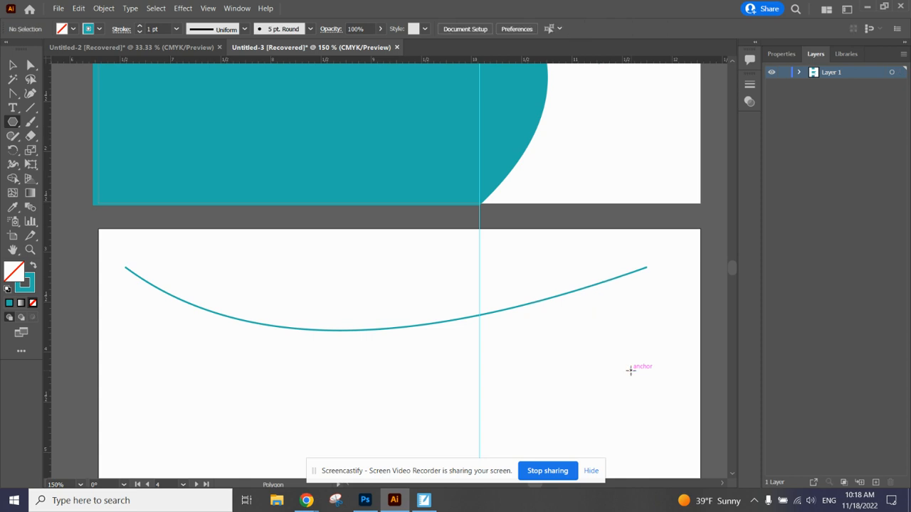
Add a text area in the upper-left part of the empty artboard above the $5 Front and enter "Hundred"
key(ctrl+minus)
key(ctrl+minus)
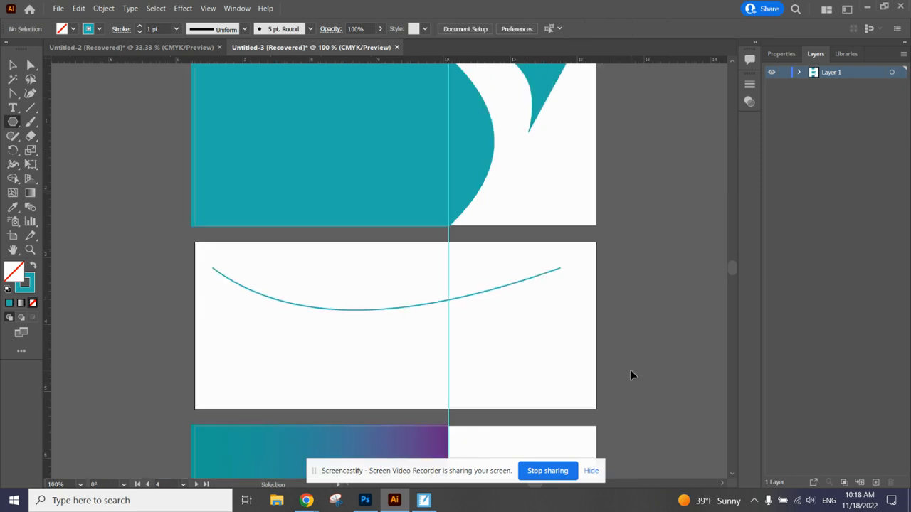
drag(733, 275, 737, 264)
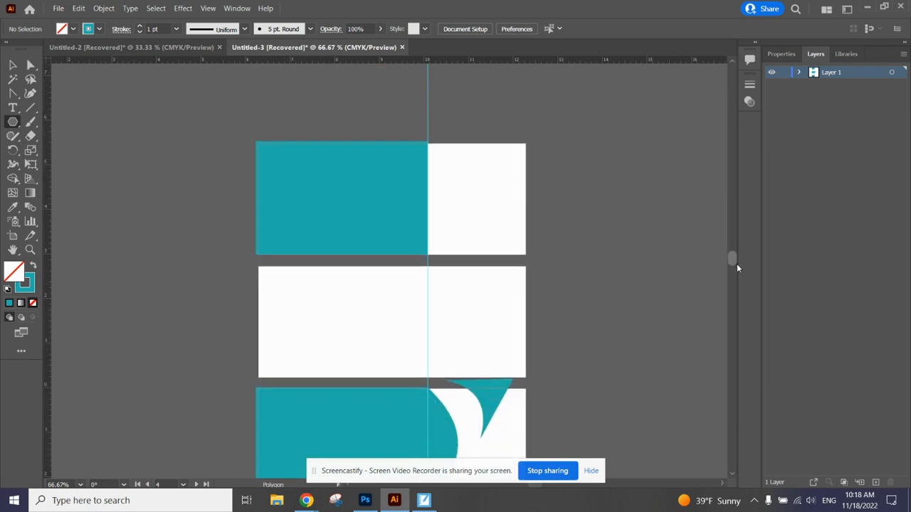
key(ctrl+plus)
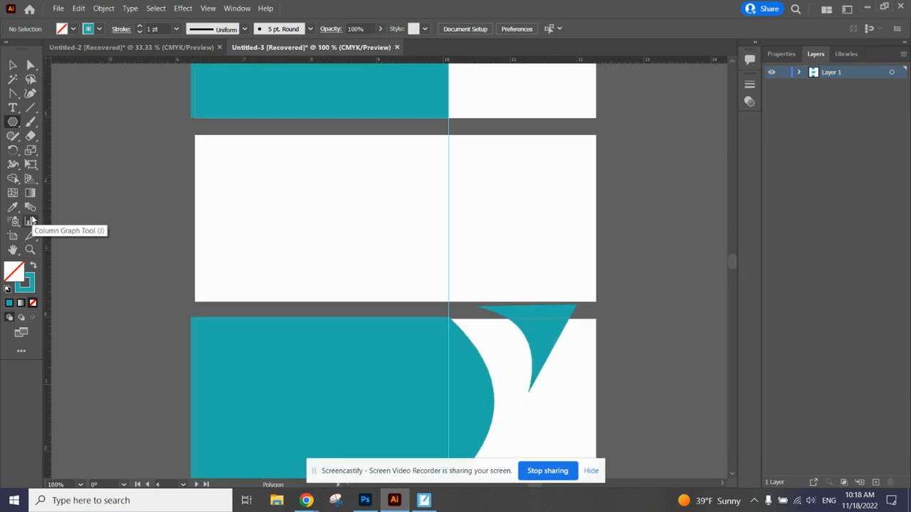
key(ctrl+plus)
click(14, 109)
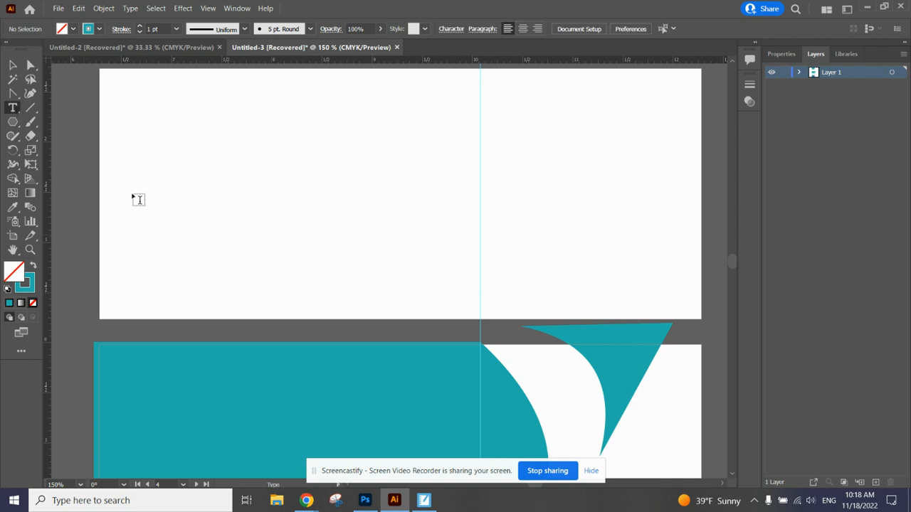
drag(123, 118, 247, 197)
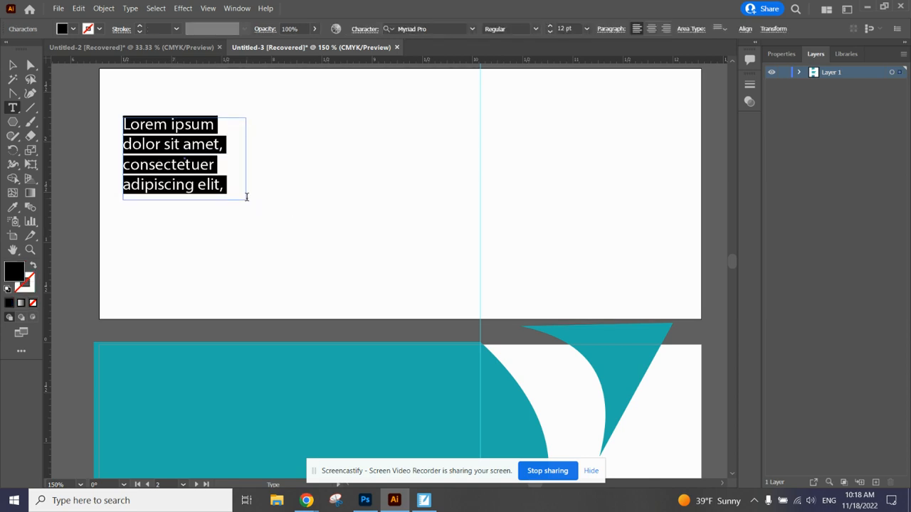
text(Hundred)
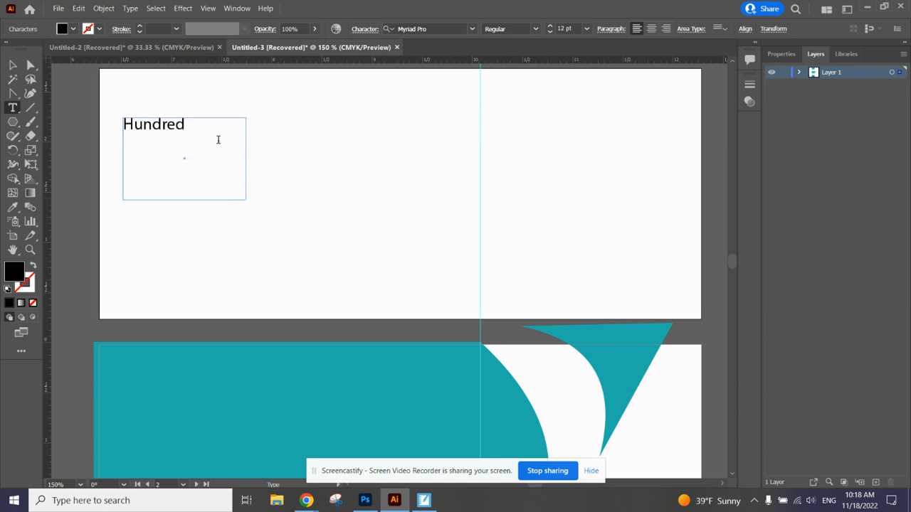
Replace the word in the text area with "100"
key(BackSpace)
key(BackSpace)
key(BackSpace)
key(BackSpace)
key(BackSpace)
key(BackSpace)
key(BackSpace)
text(100)
Select the "100" text and set its font size to 300 pt
drag(170, 126, 116, 126)
click(443, 29)
click(472, 29)
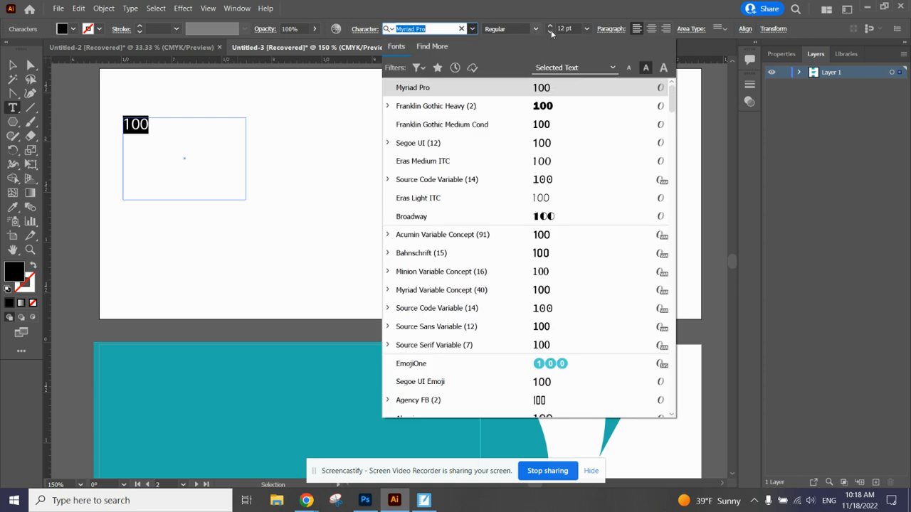
click(587, 30)
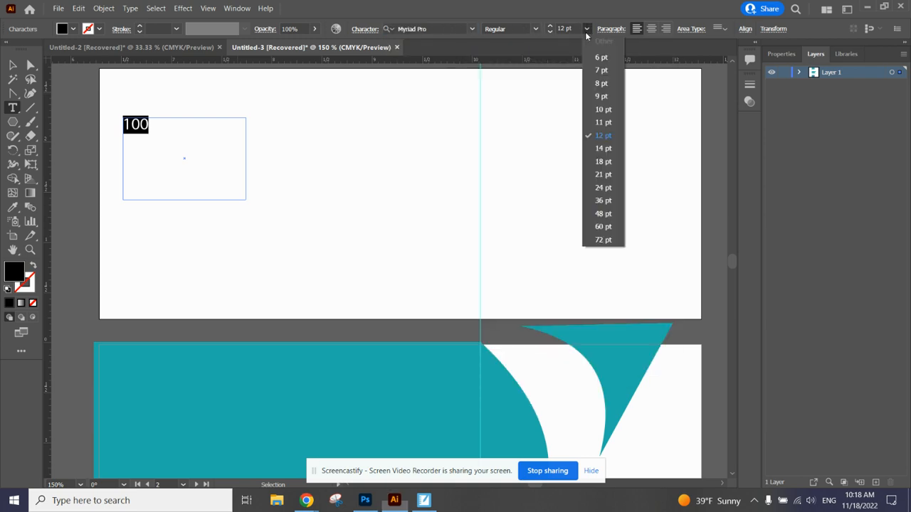
click(564, 28)
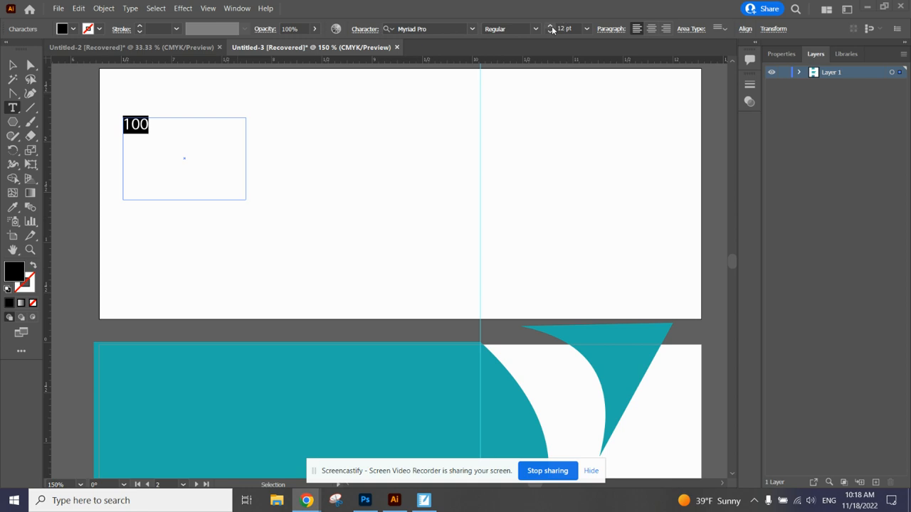
double_click(560, 27)
key(BackSpace)
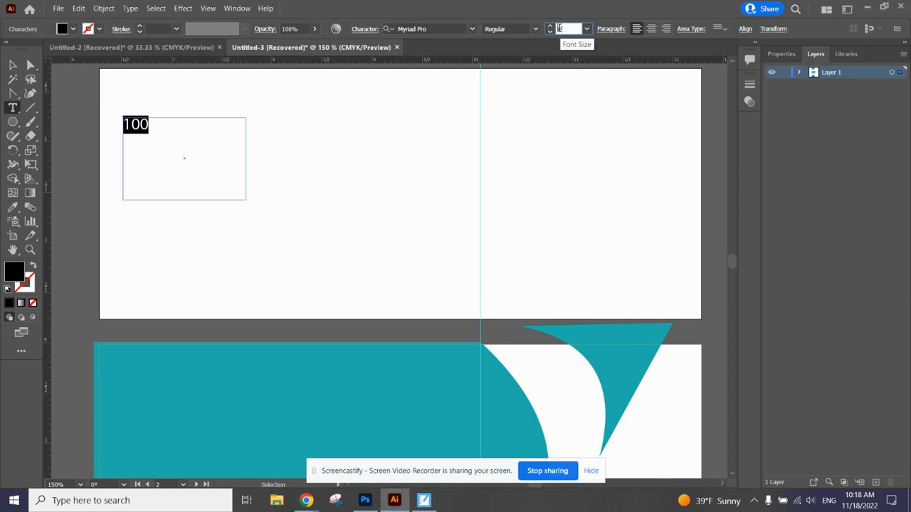
text(100)
key(Return)
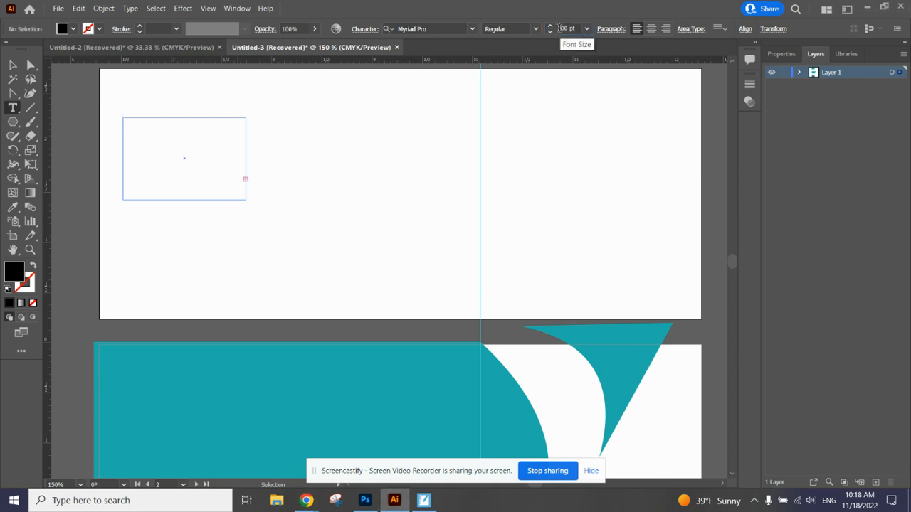
Enlarge the text area down and to the right onto the artboard below, and set the "100" text to 100 pt
click(13, 65)
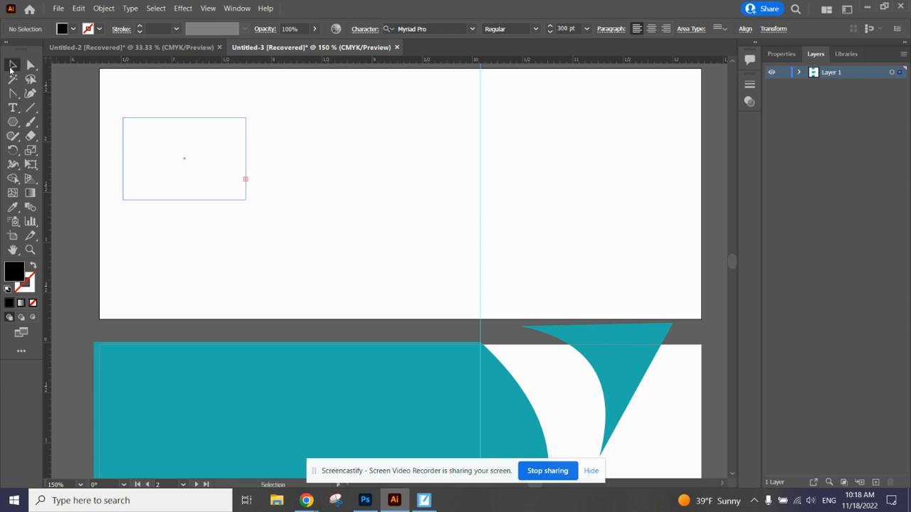
drag(246, 199, 585, 453)
click(12, 107)
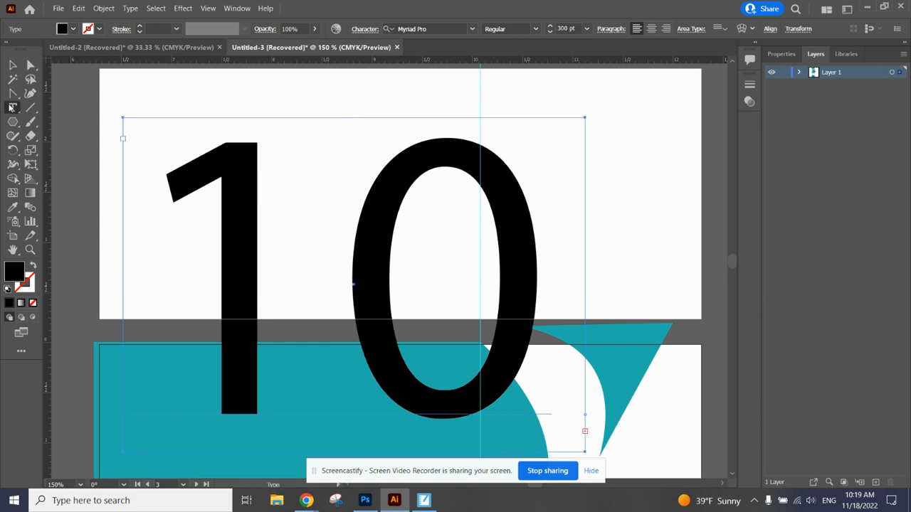
drag(217, 197, 488, 240)
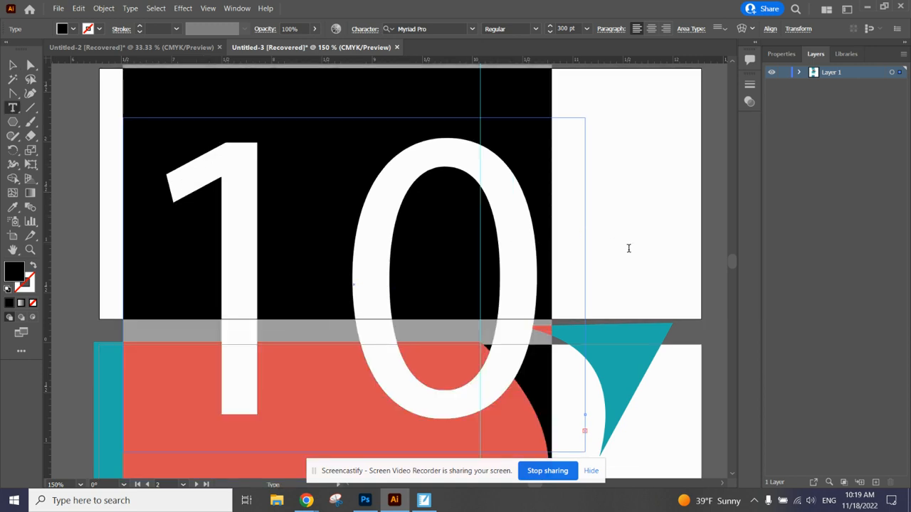
key(BackSpace)
key(BackSpace)
key(BackSpace)
text(100)
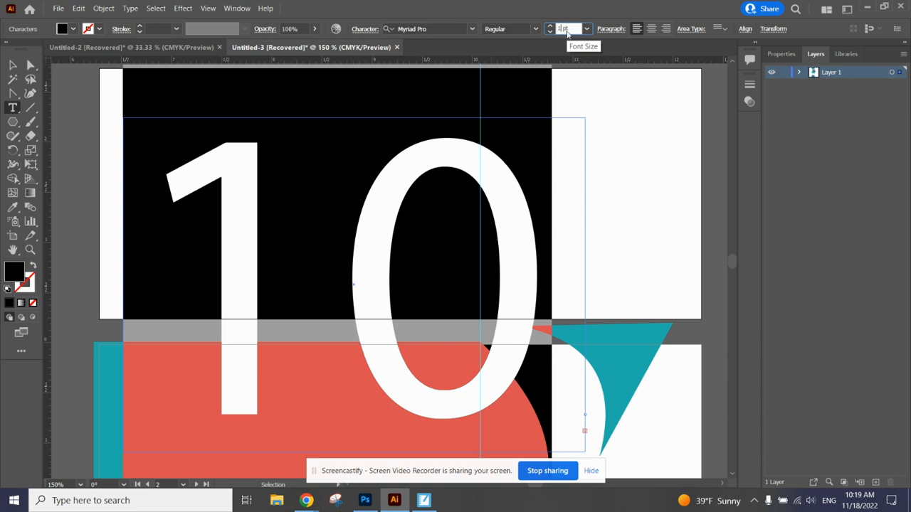
key(Return)
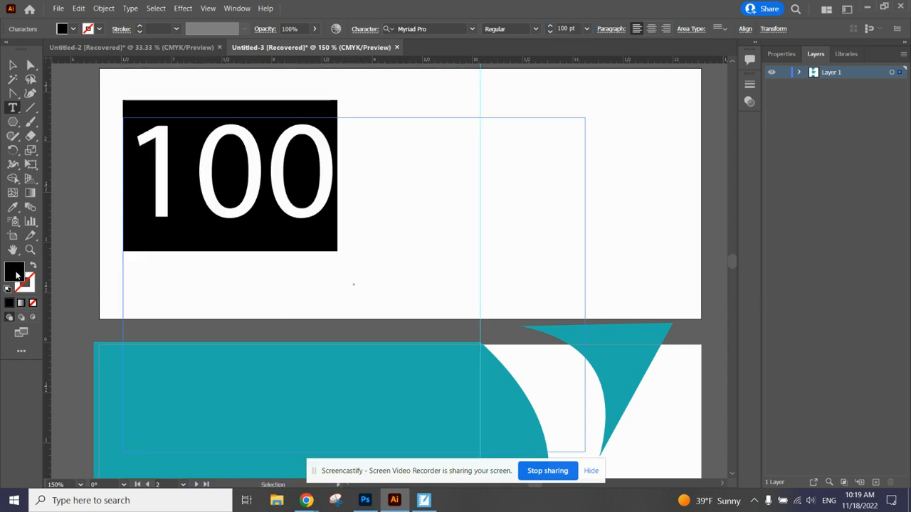
Give the "100" text a green stroke with C 70.98, M 0, Y 100, K 0
click(32, 288)
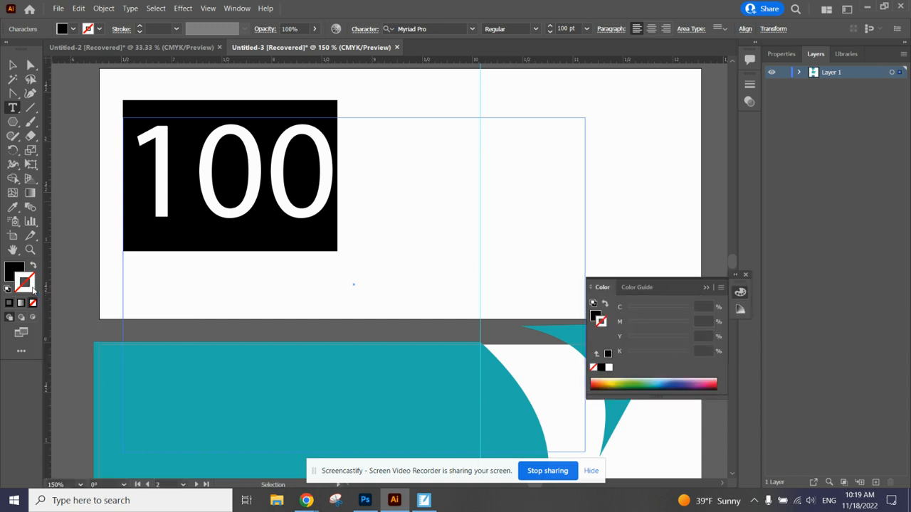
click(636, 382)
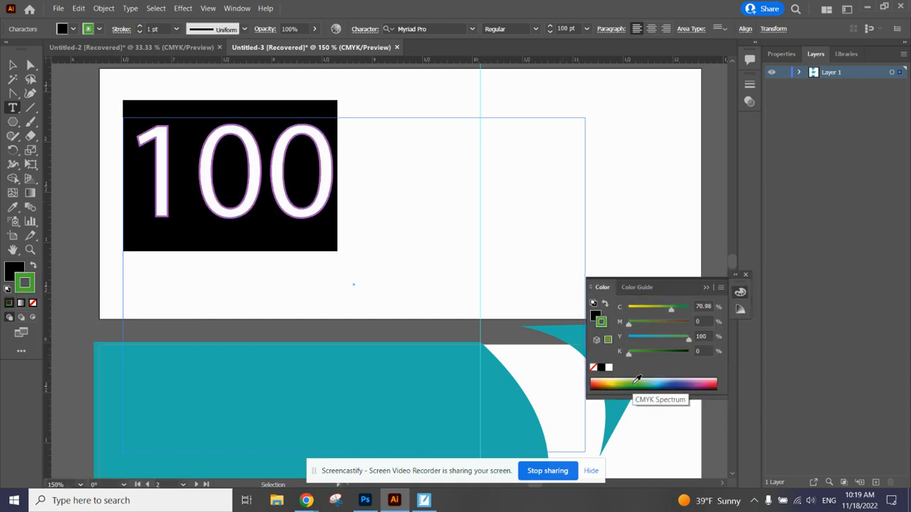
click(12, 64)
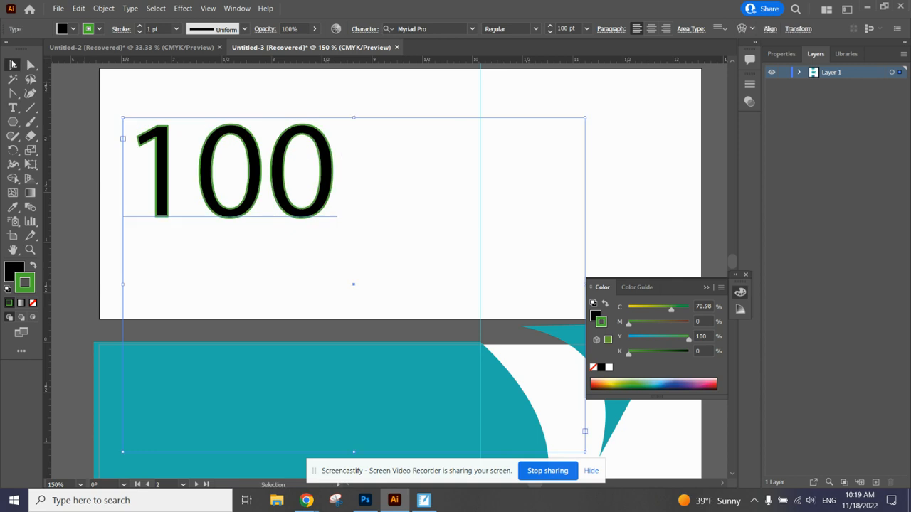
Set the stroke weight of the "100" text to 3 pt
click(449, 149)
click(311, 208)
click(140, 27)
click(141, 26)
click(140, 27)
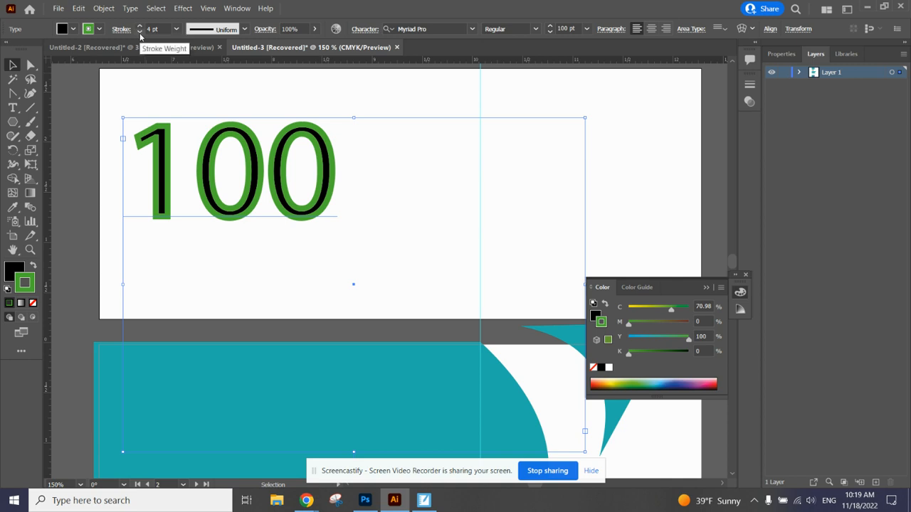
click(140, 32)
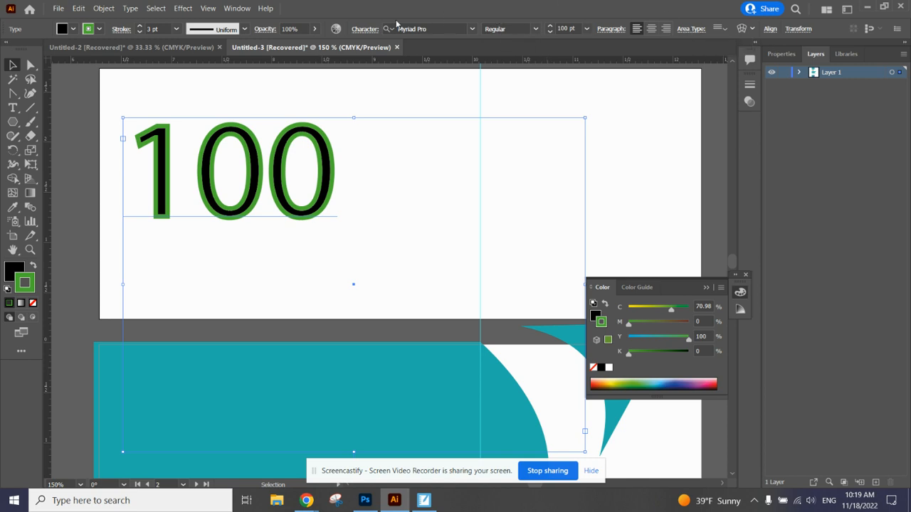
Tighten the tracking of the "100" text to -100
click(373, 32)
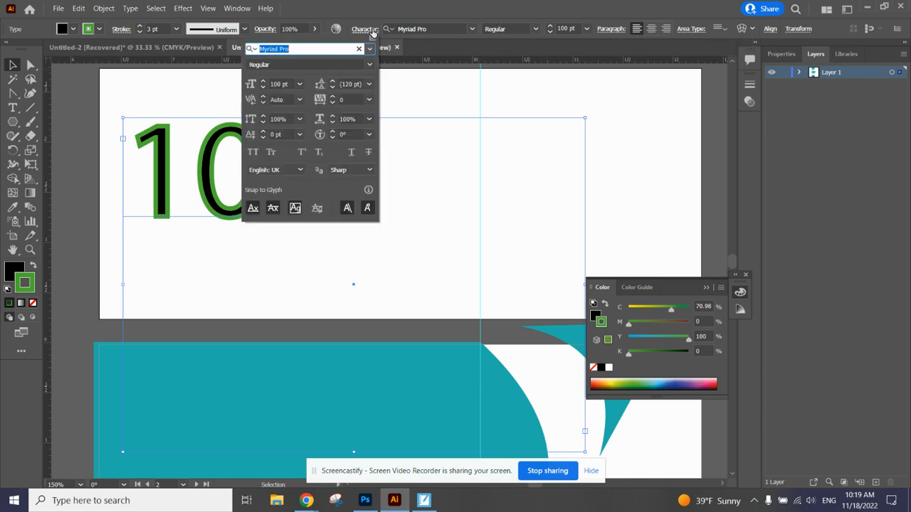
click(332, 104)
click(333, 103)
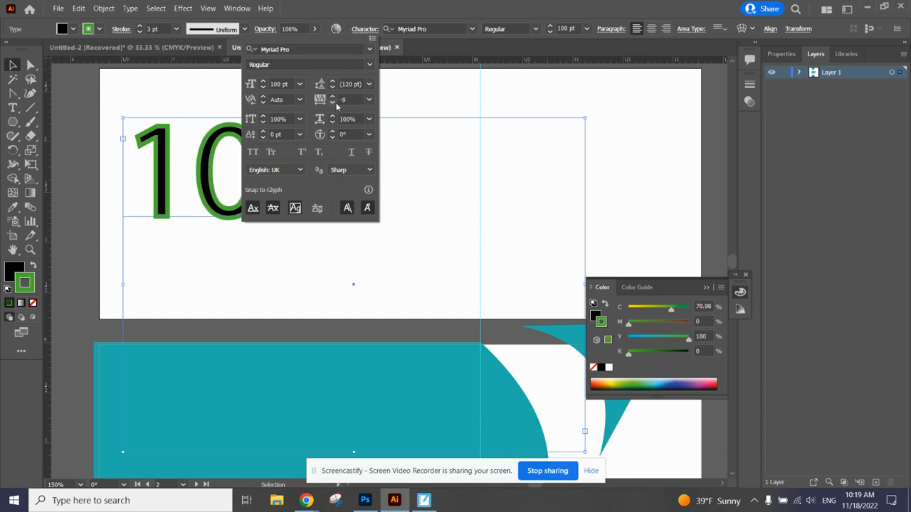
drag(348, 97, 332, 97)
text(-10)
key(Return)
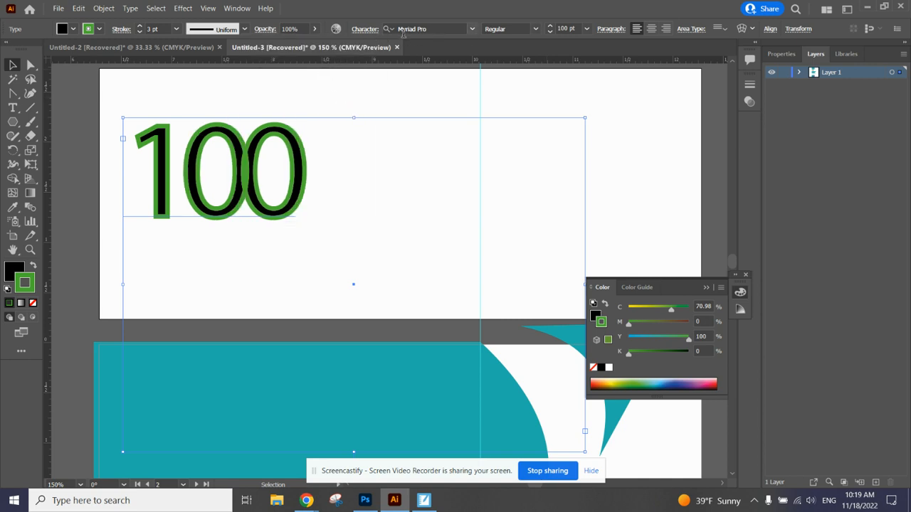
Widen the tracking of the "100" text to 200
click(367, 30)
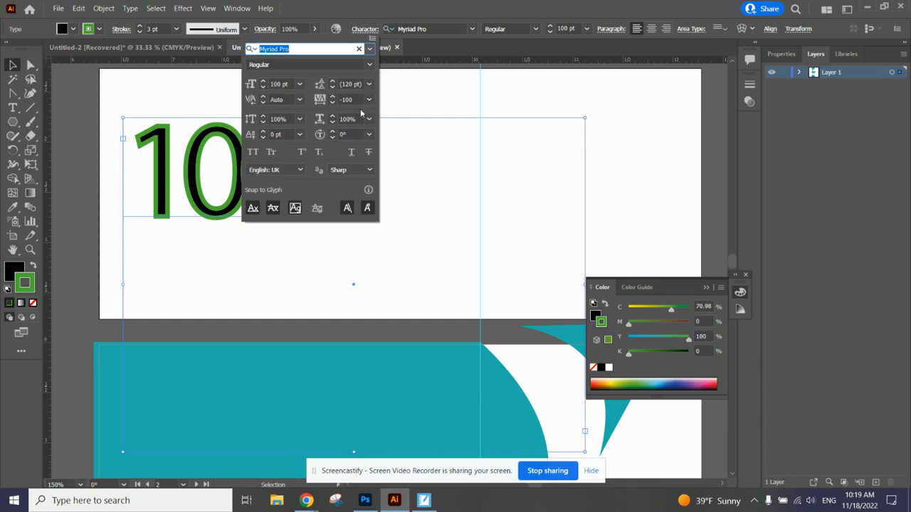
click(349, 100)
text(2)
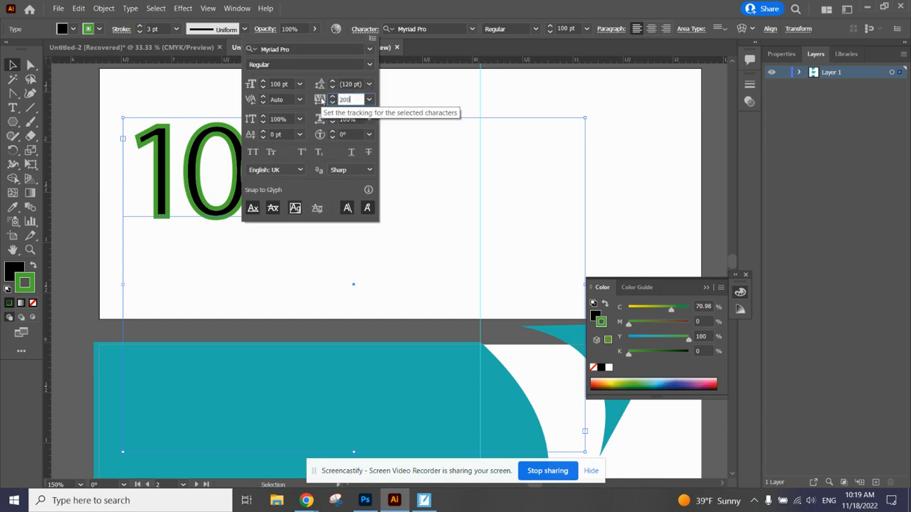
text(00)
key(Return)
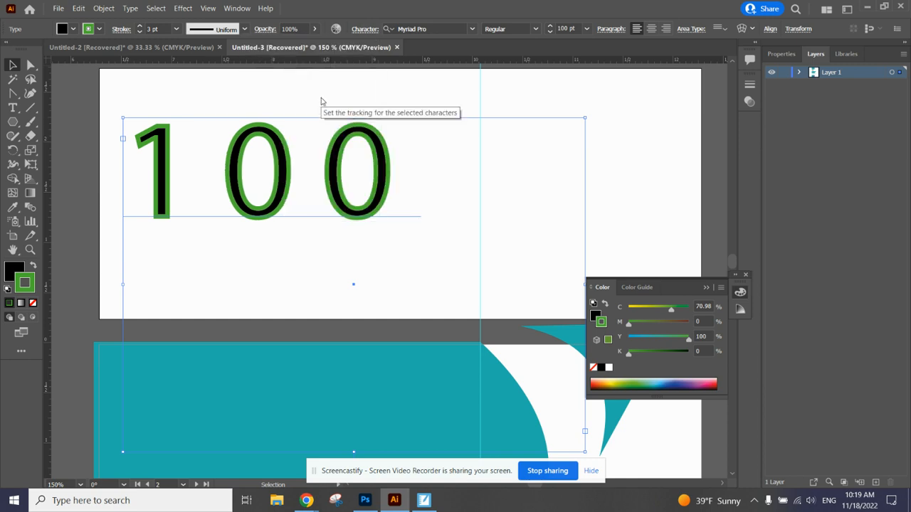
Show the transparency settings for the "100" text, and switch to the scanned currency sketch PDF in Chrome
click(756, 99)
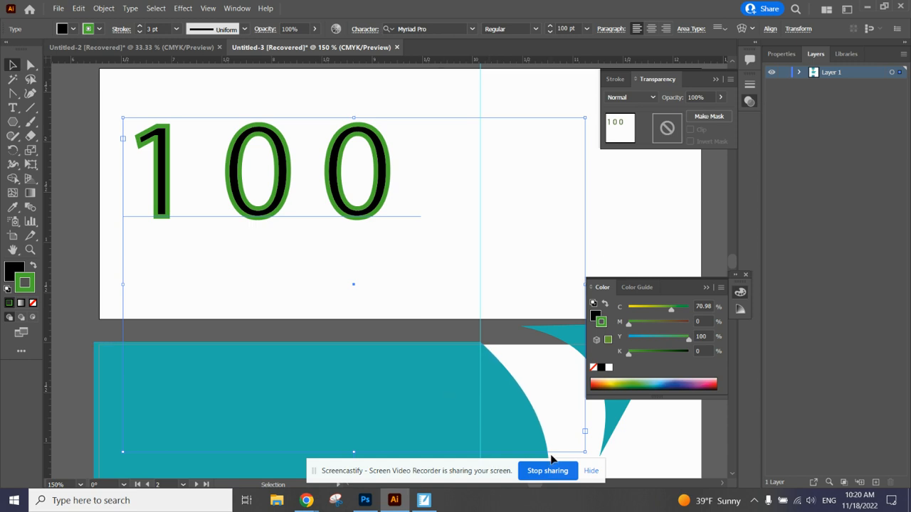
click(592, 471)
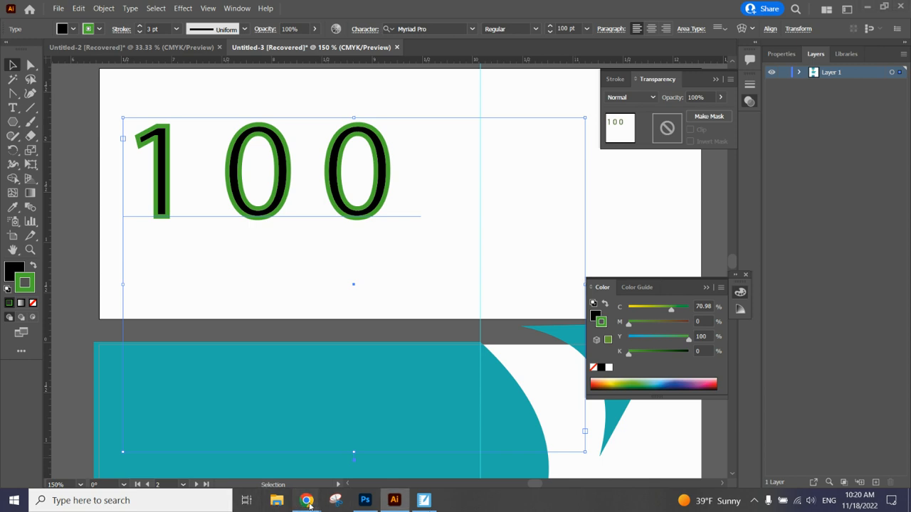
mouse_move(305, 498)
click(292, 464)
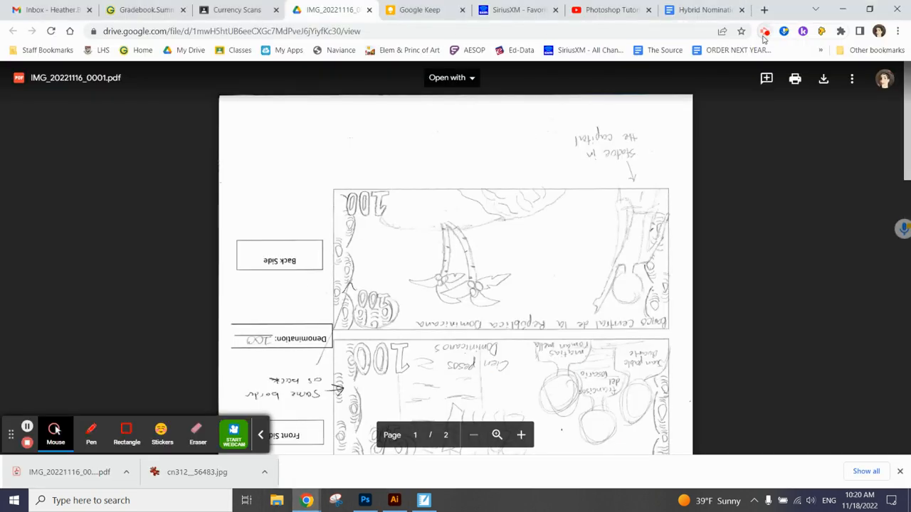